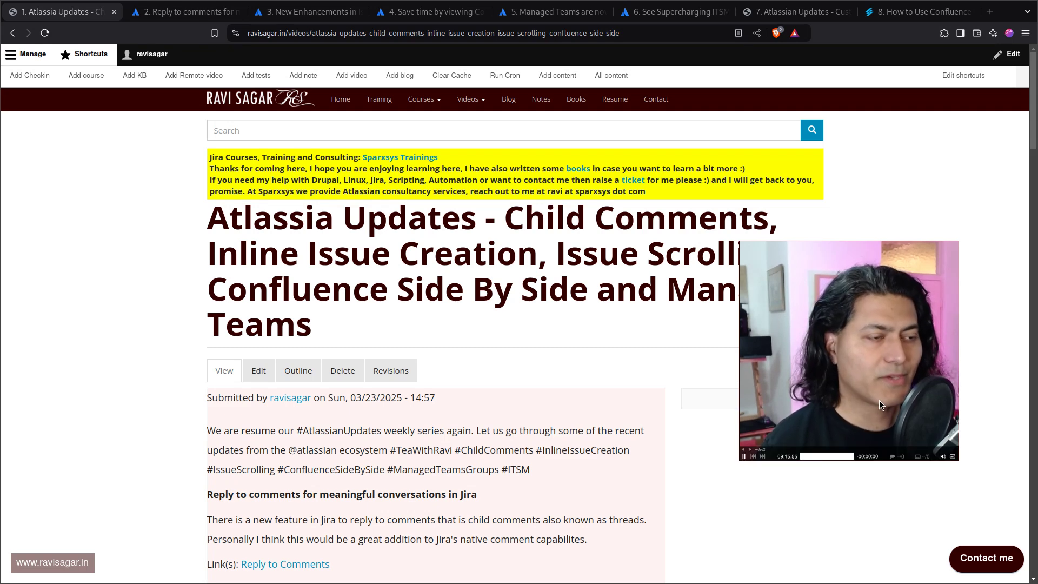
{"action": "left_click_drag", "start_coordinate": [884, 391], "coordinate": [932, 452]}
{"action": "left_click_drag", "start_coordinate": [854, 375], "coordinate": [910, 439]}
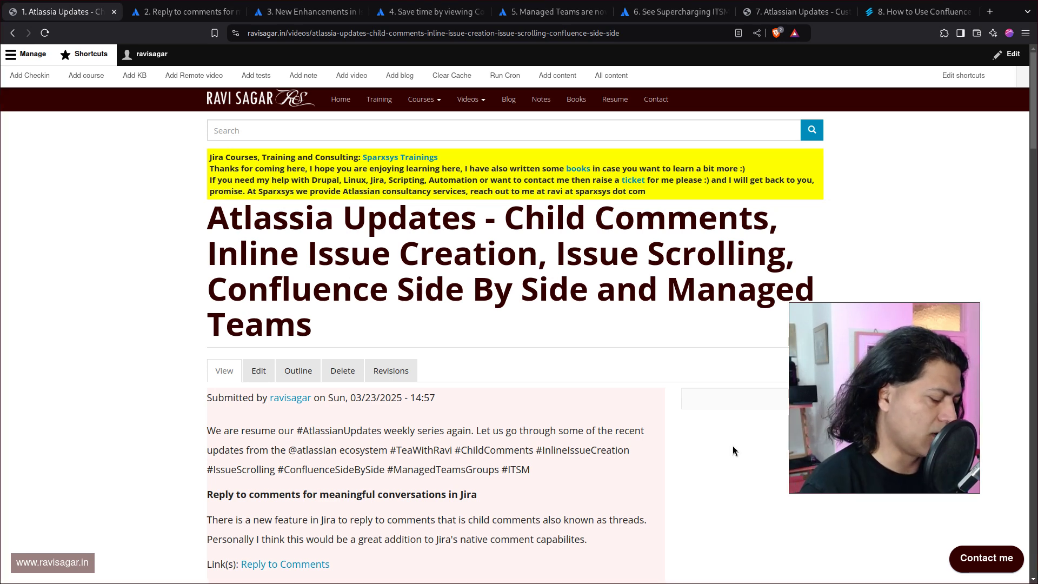
View the sparxsys.com home page in a separate tab and close it again
{"action": "key", "text": "ctrl+t"}
{"action": "type", "text": "spar"}
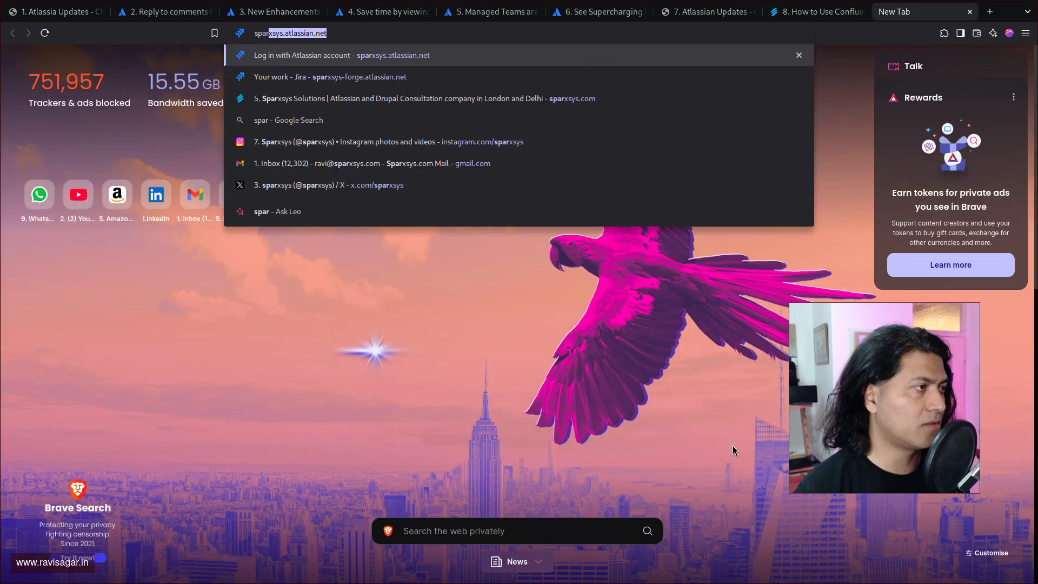
{"action": "key", "text": "Down"}
{"action": "key", "text": "Down"}
{"action": "key", "text": "Return"}
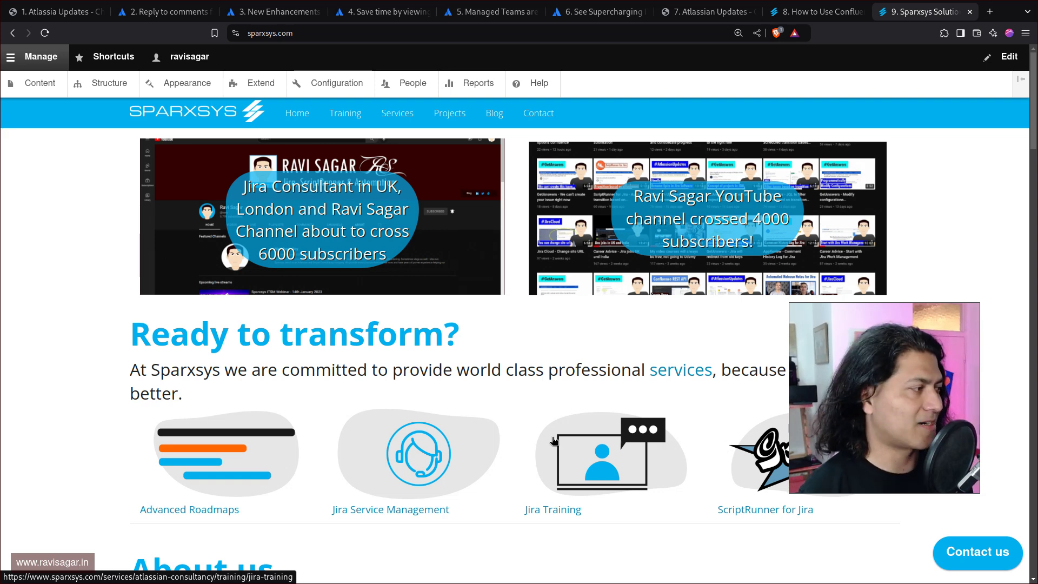
{"action": "key", "text": "ctrl+w"}
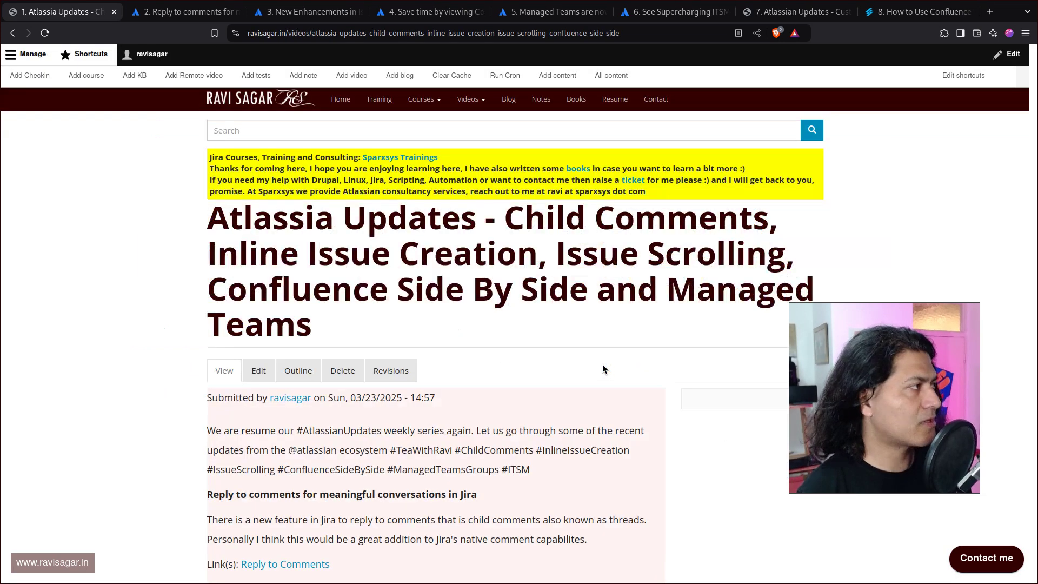
Read the introduction of the Atlassian Community article on replying to comments in Jira
{"action": "key", "text": "ctrl+Tab"}
{"action": "scroll", "coordinate": [472, 327], "scroll_direction": "down", "scroll_amount": 3}
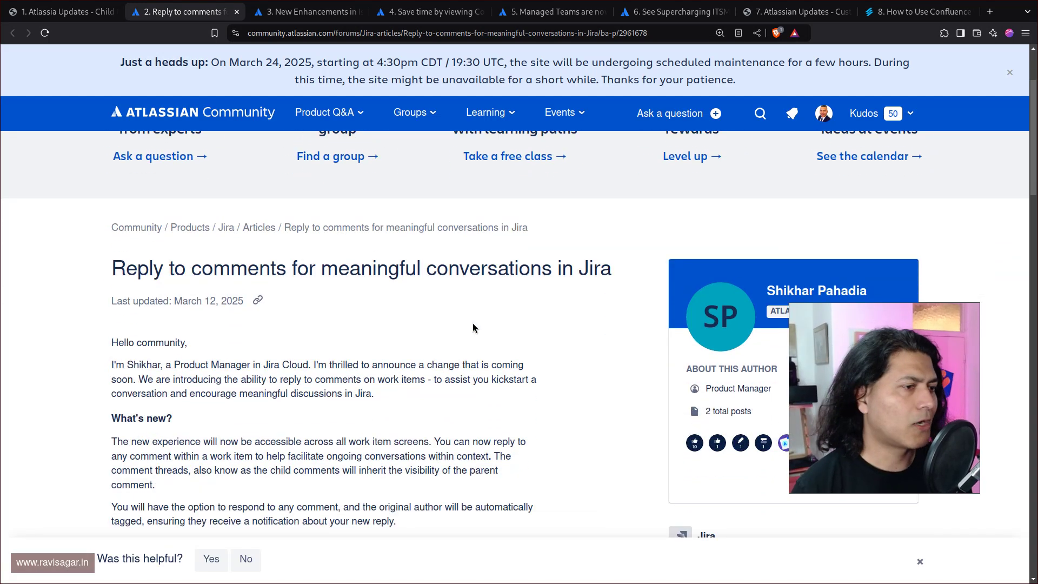
{"action": "scroll", "coordinate": [473, 323], "scroll_direction": "down", "scroll_amount": 3}
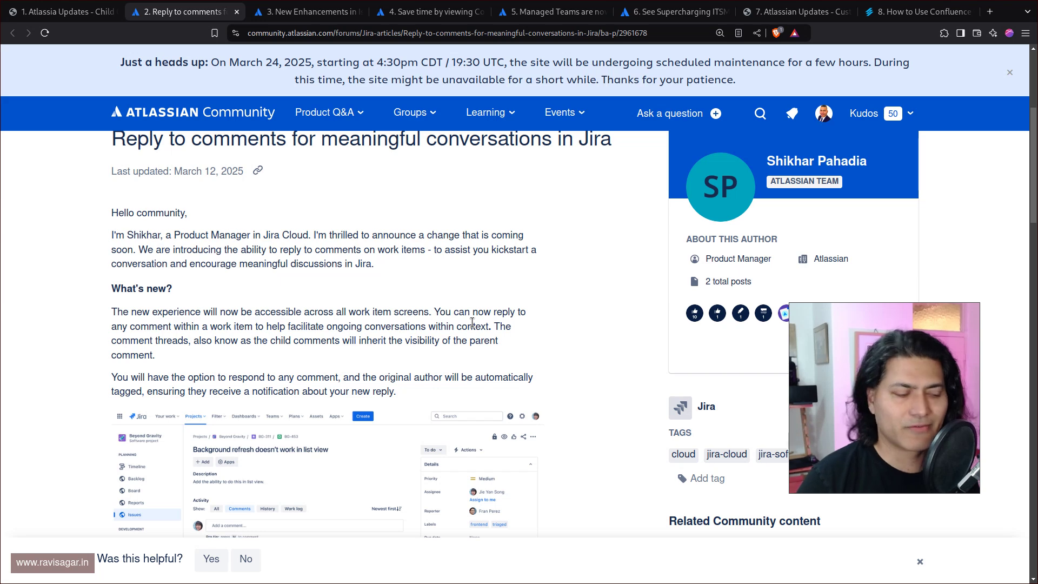
Open jiratutorial.atlassian.net in a new tab and bring up the recently viewed issue "Create a custom field" (AN-637)
{"action": "key", "text": "ctrl+t"}
{"action": "type", "text": "jir"}
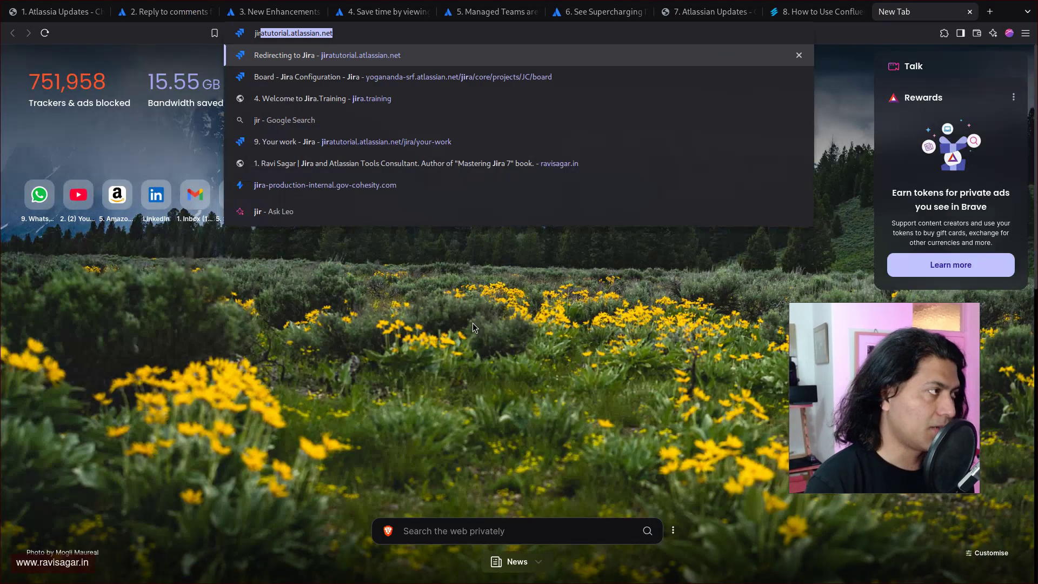
{"action": "key", "text": "Return"}
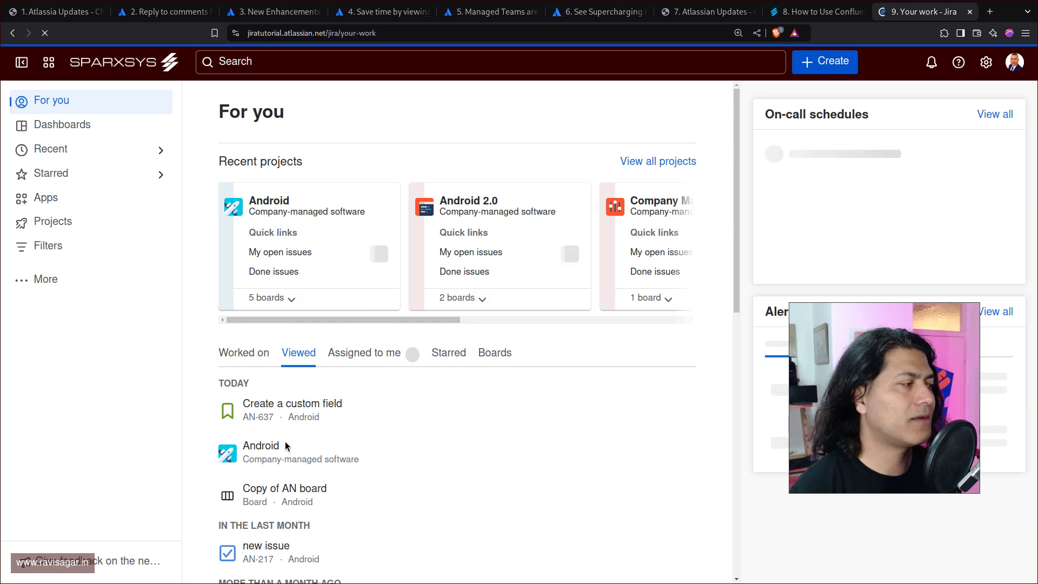
{"action": "left_click", "coordinate": [285, 412]}
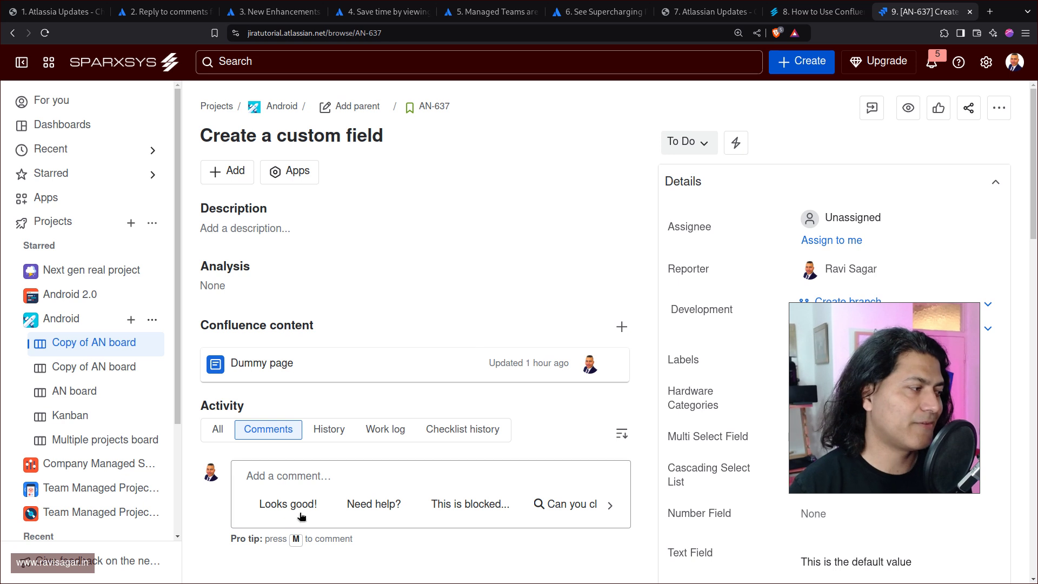
Add and save the comment "This is a comment" on issue AN-637
{"action": "left_click", "coordinate": [314, 474]}
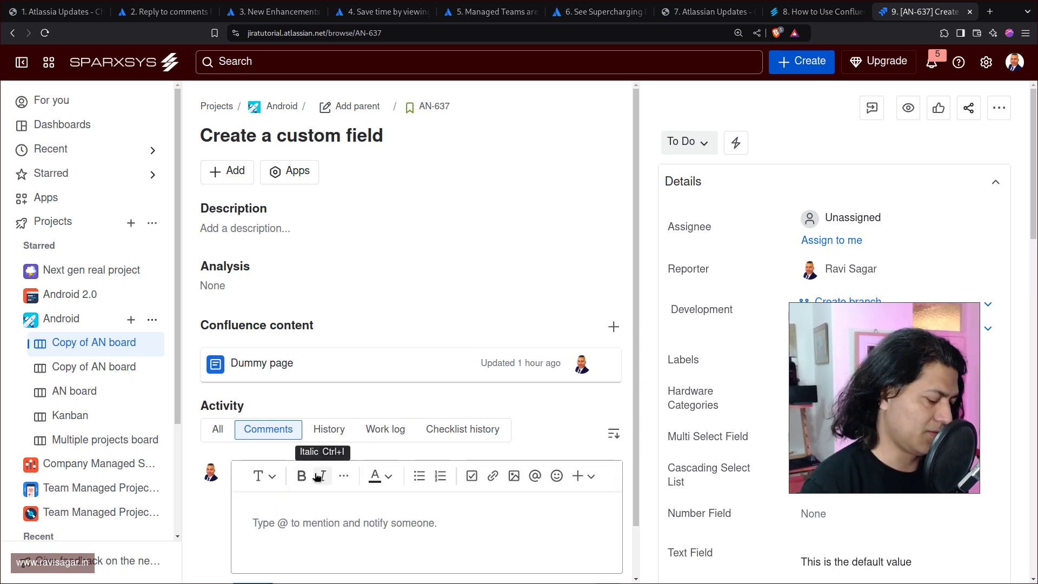
{"action": "type", "text": "This is a co"}
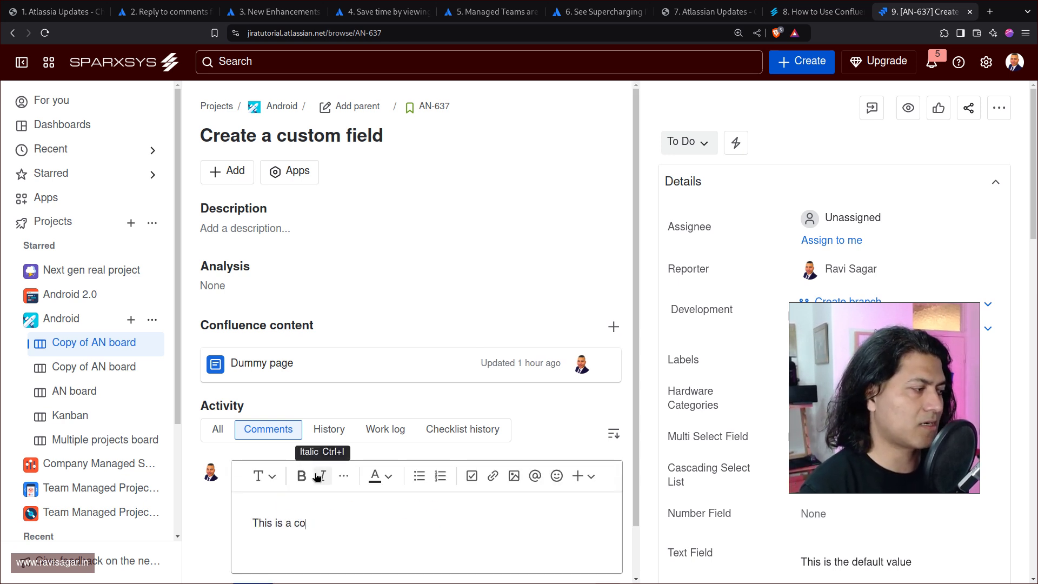
{"action": "type", "text": "mment"}
{"action": "scroll", "coordinate": [535, 287], "scroll_direction": "down", "scroll_amount": 2}
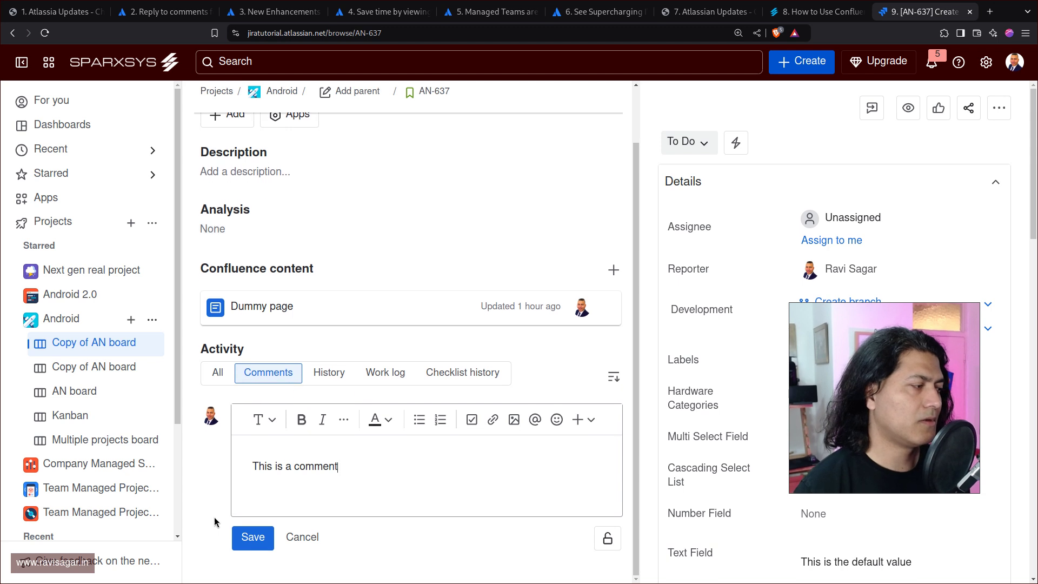
{"action": "left_click", "coordinate": [252, 537]}
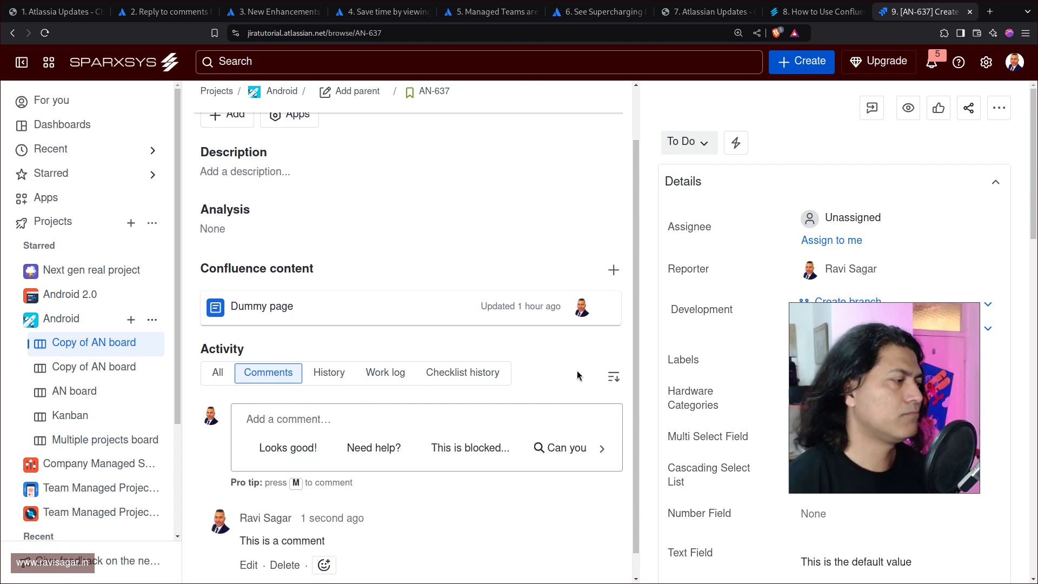
{"action": "scroll", "coordinate": [568, 377], "scroll_direction": "down", "scroll_amount": 1}
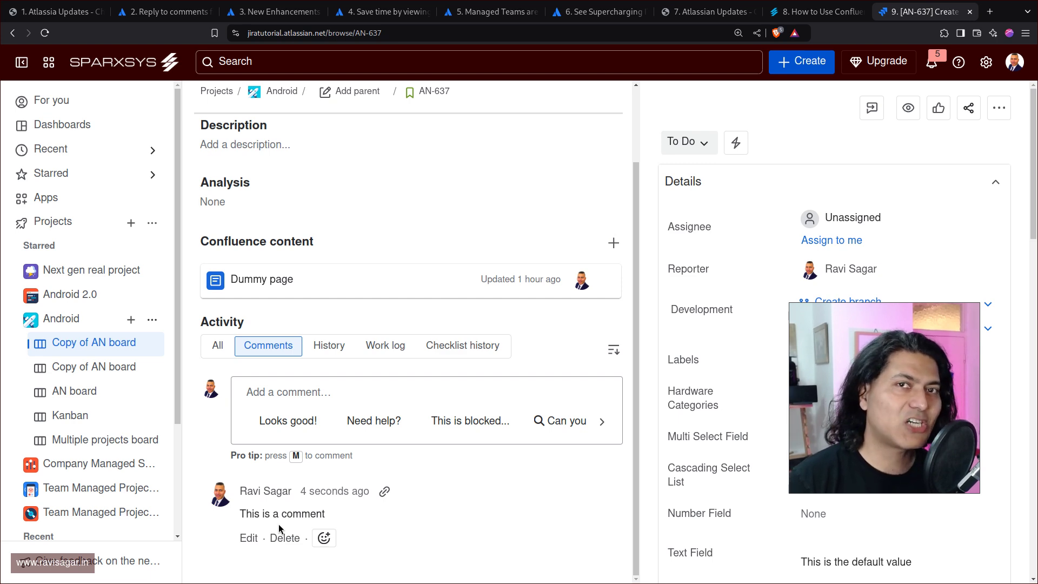
Return to the article on comment replies and examine the threaded replies in its enlarged Jira screenshot
{"action": "left_click", "coordinate": [162, 11]}
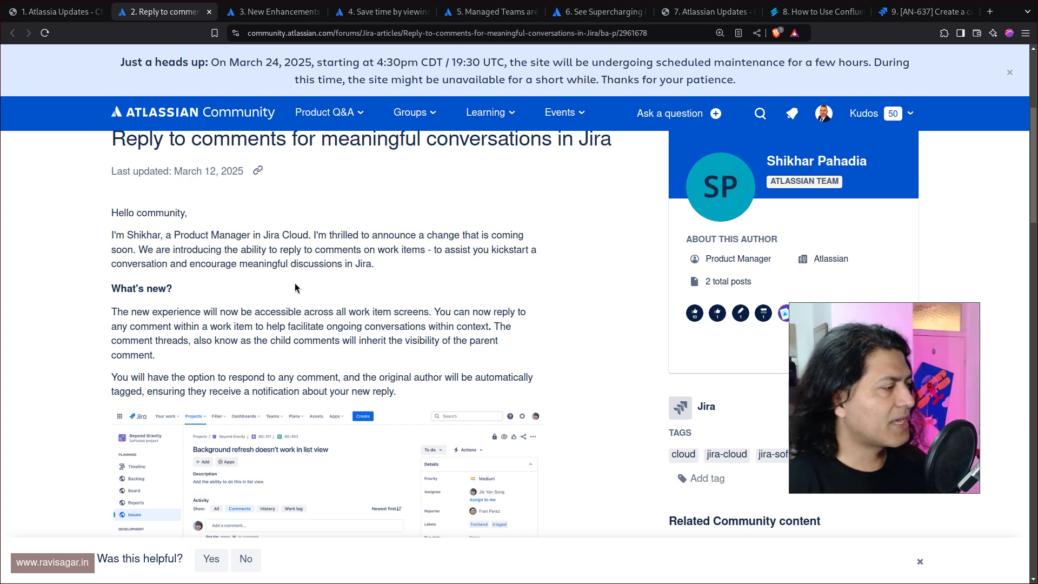
{"action": "scroll", "coordinate": [294, 286], "scroll_direction": "down", "scroll_amount": 4}
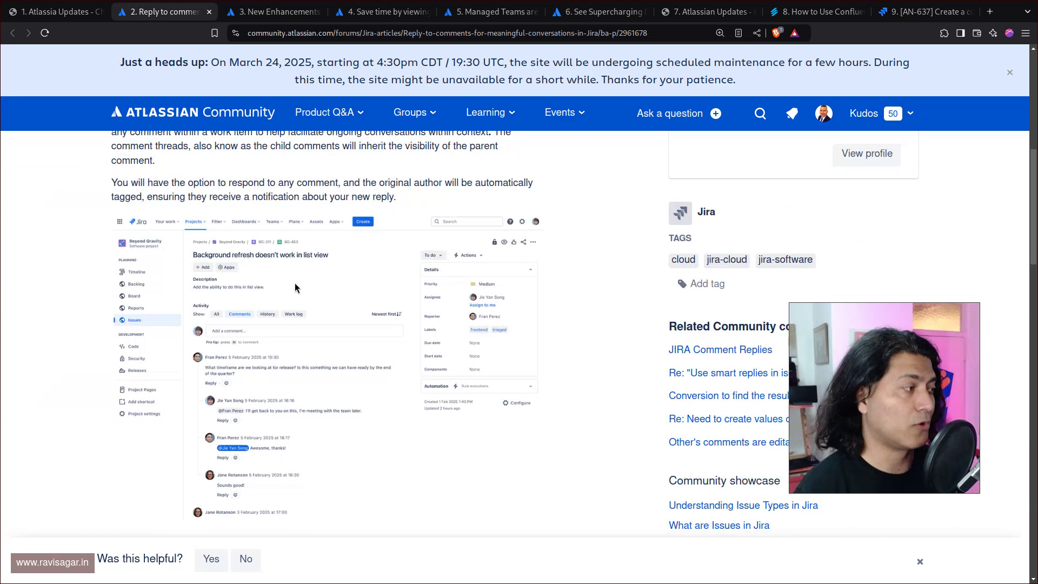
{"action": "left_click", "coordinate": [268, 357]}
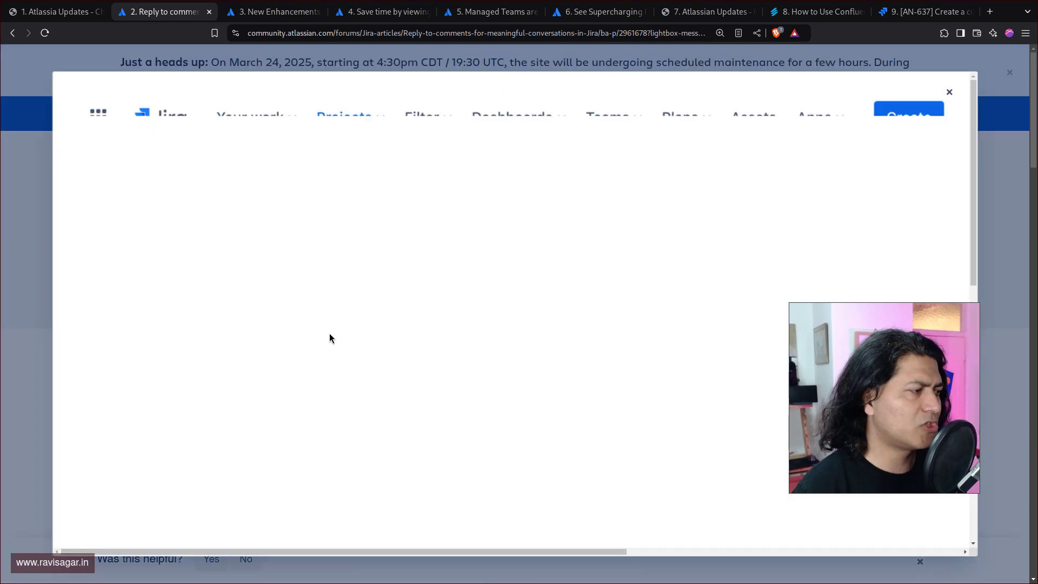
{"action": "scroll", "coordinate": [472, 305], "scroll_direction": "down", "scroll_amount": 6}
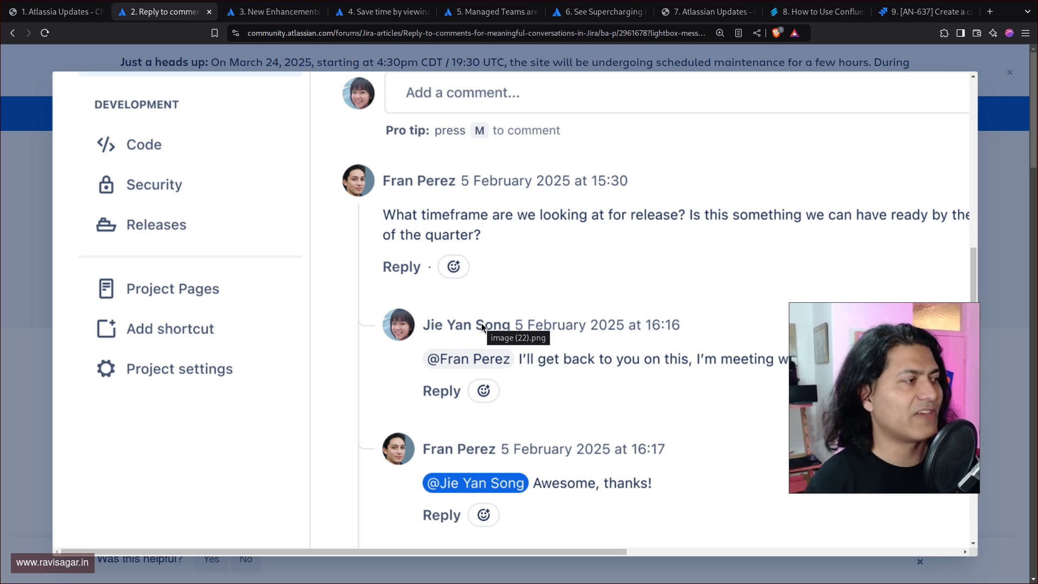
{"action": "key", "text": "Escape"}
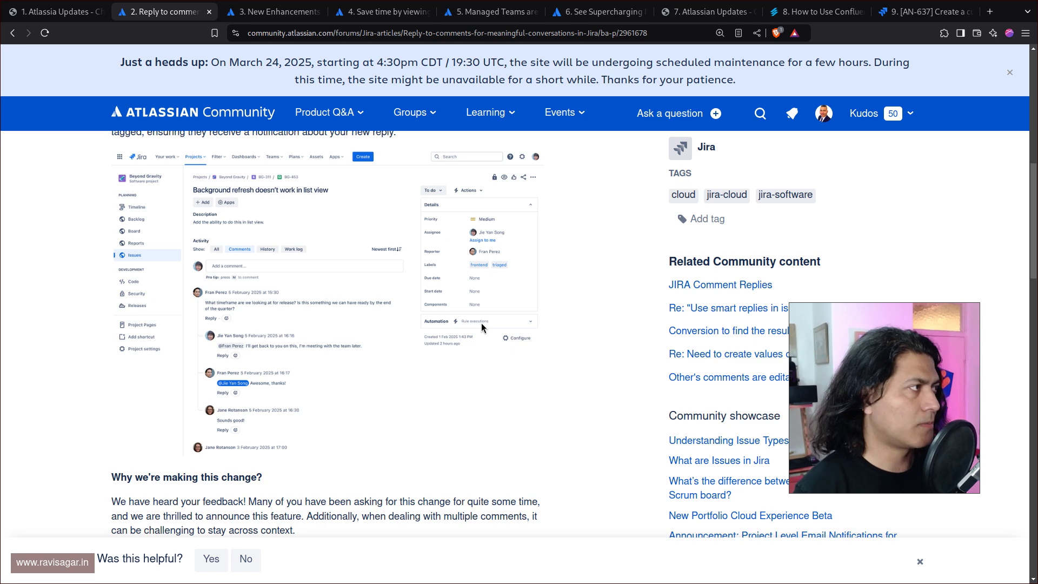
Read the Inline Issue Creation and Scrolling sections of the article on issue navigator enhancements
{"action": "key", "text": "ctrl+Tab"}
{"action": "scroll", "coordinate": [483, 351], "scroll_direction": "down", "scroll_amount": 3}
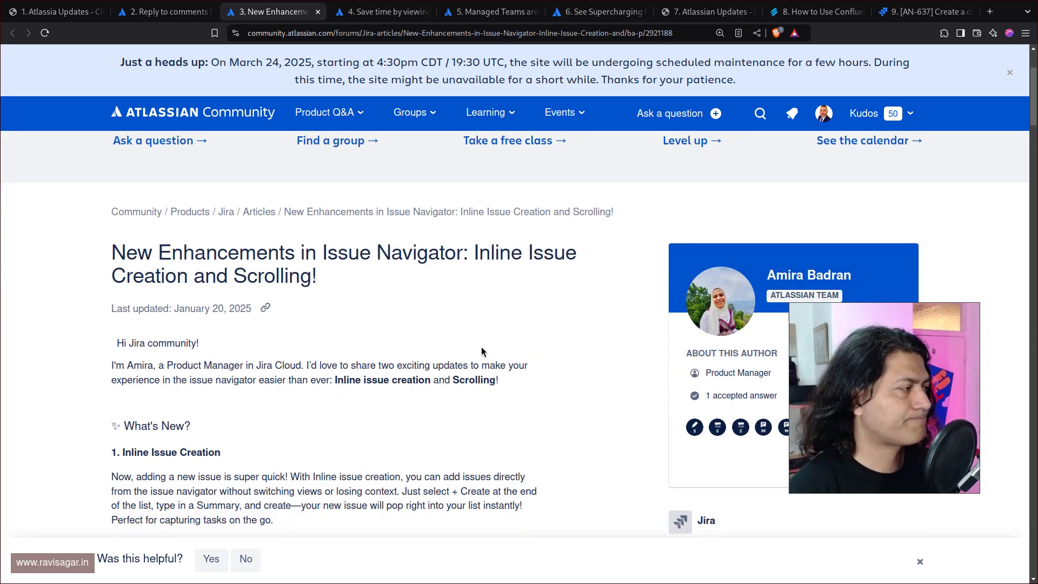
{"action": "scroll", "coordinate": [481, 351], "scroll_direction": "down", "scroll_amount": 1}
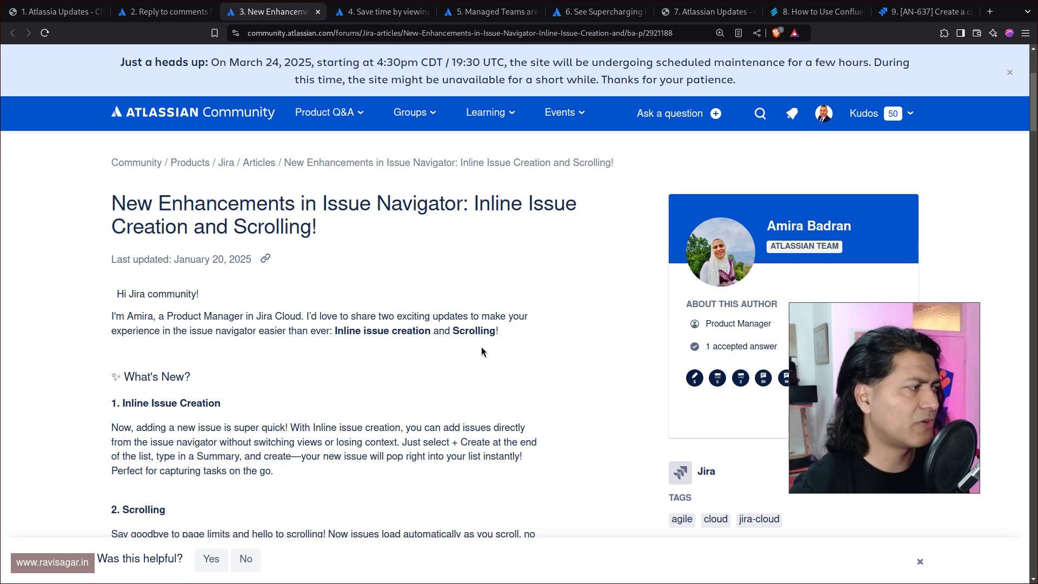
{"action": "scroll", "coordinate": [481, 351], "scroll_direction": "down", "scroll_amount": 3}
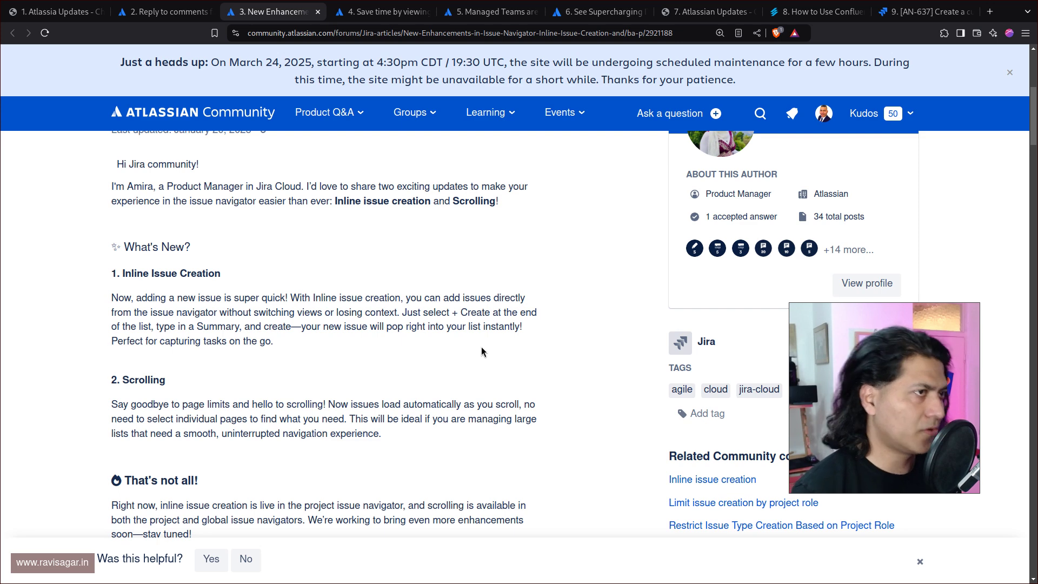
Switch back to Jira, show the Android project's issues in List view and collapse the navigation sidebar
{"action": "left_click", "coordinate": [933, 16]}
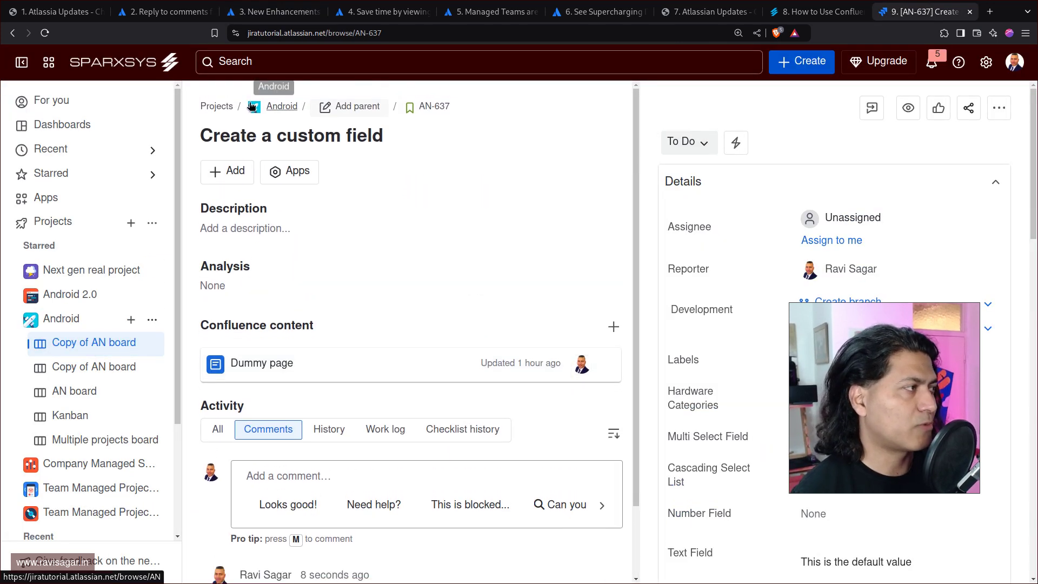
{"action": "left_click", "coordinate": [281, 106]}
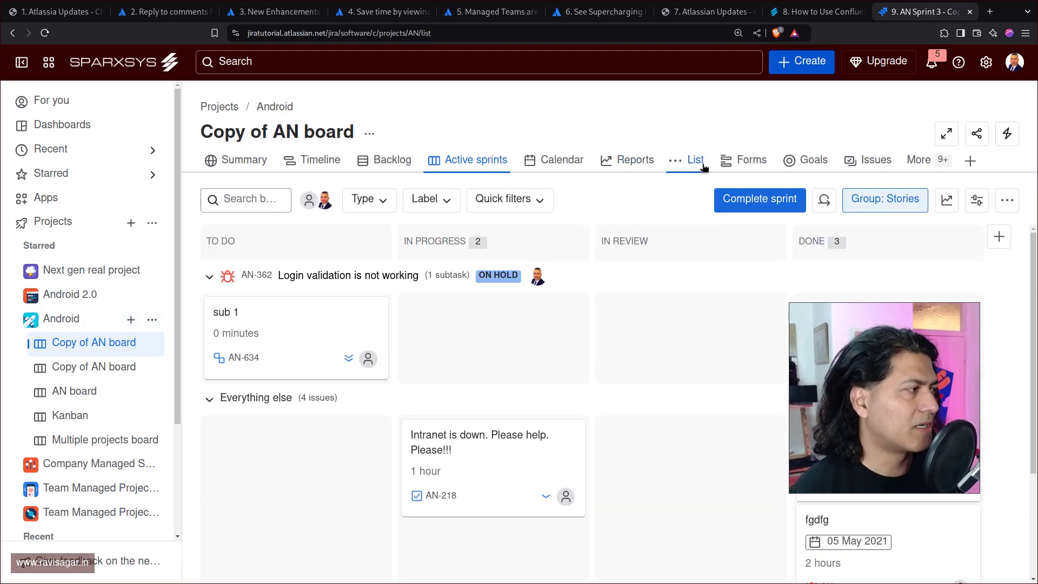
{"action": "left_click", "coordinate": [703, 166]}
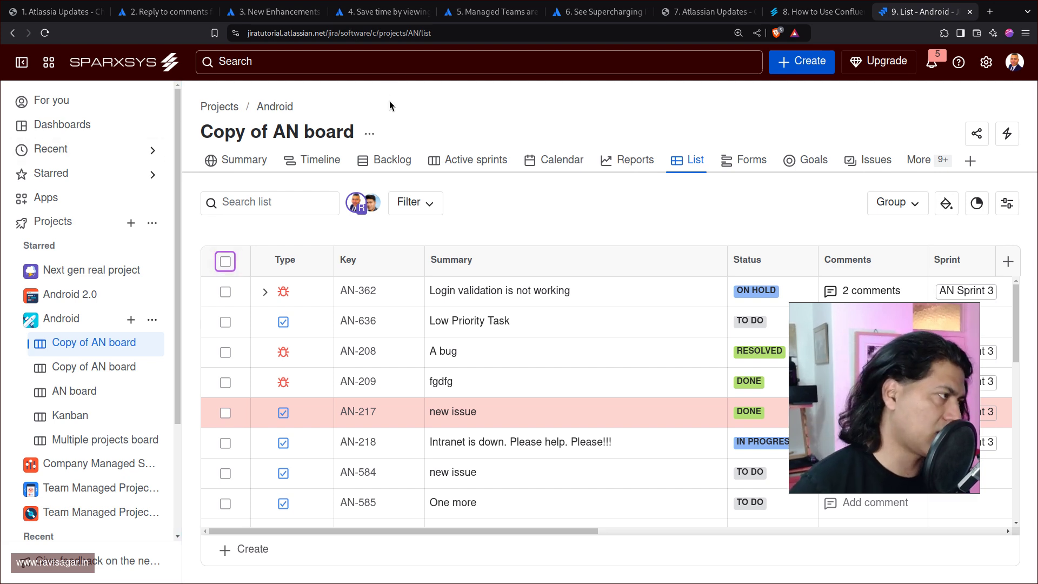
{"action": "key", "text": "bracketleft"}
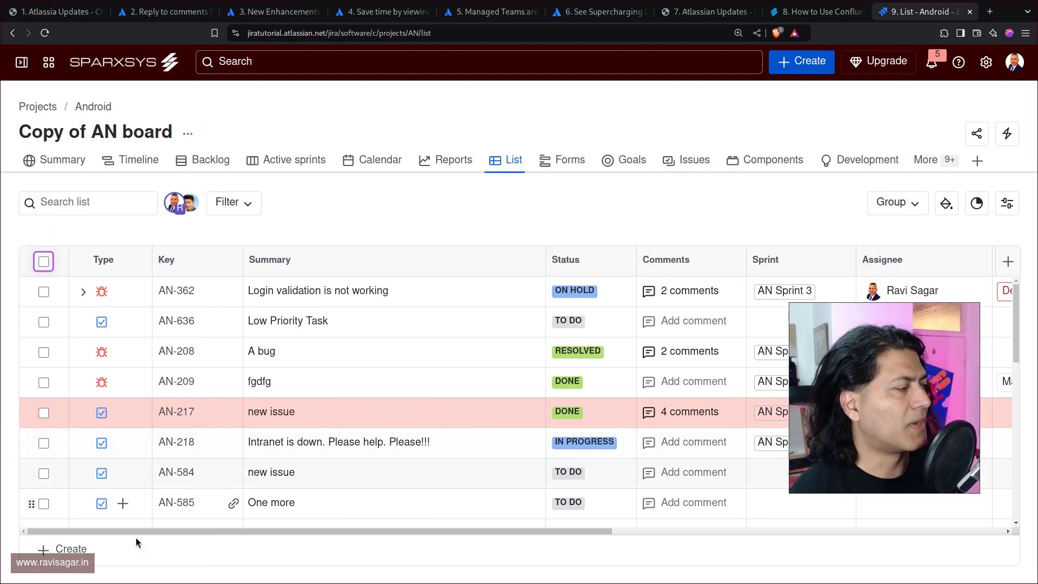
Create a Story with the summary "This is a story" inline in the Android project's list
{"action": "left_click", "coordinate": [63, 549]}
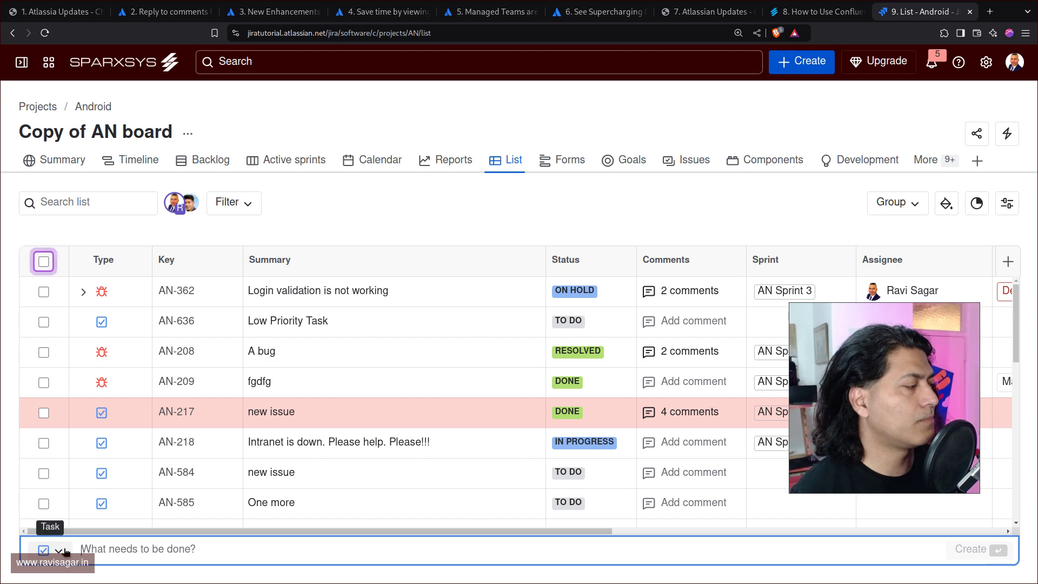
{"action": "left_click", "coordinate": [58, 552]}
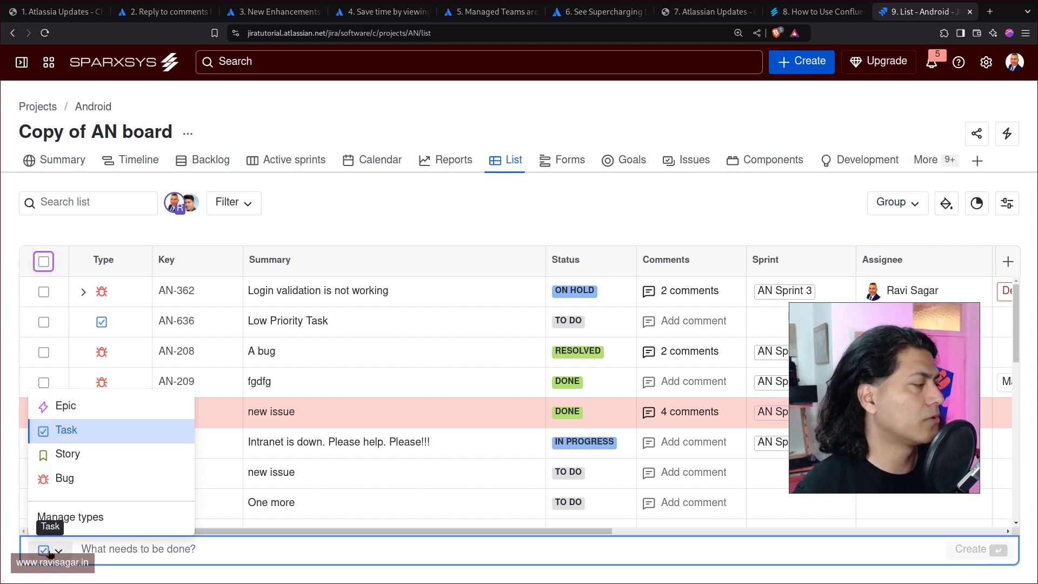
{"action": "left_click", "coordinate": [74, 459]}
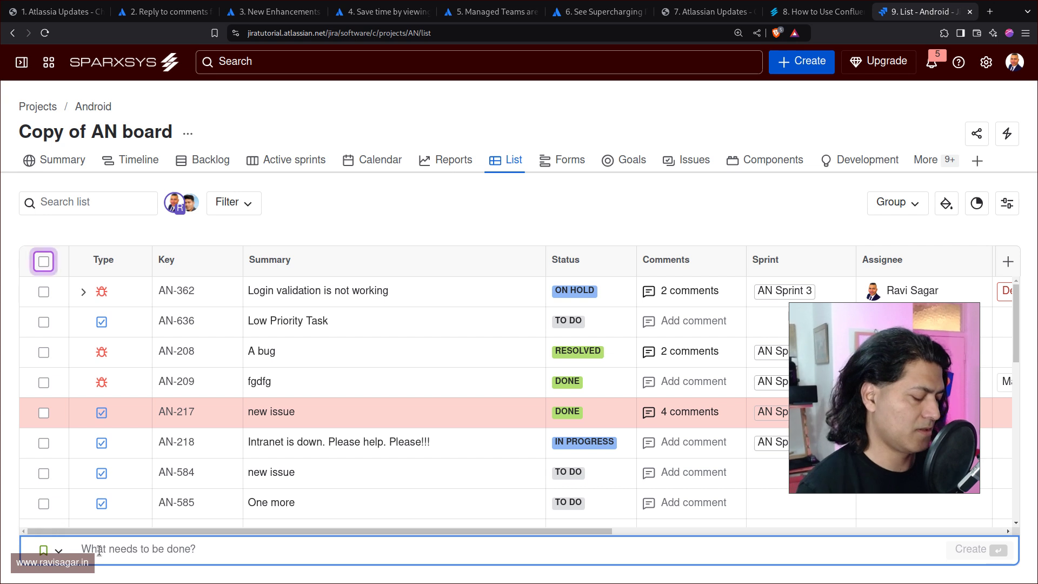
{"action": "type", "text": "This is a"}
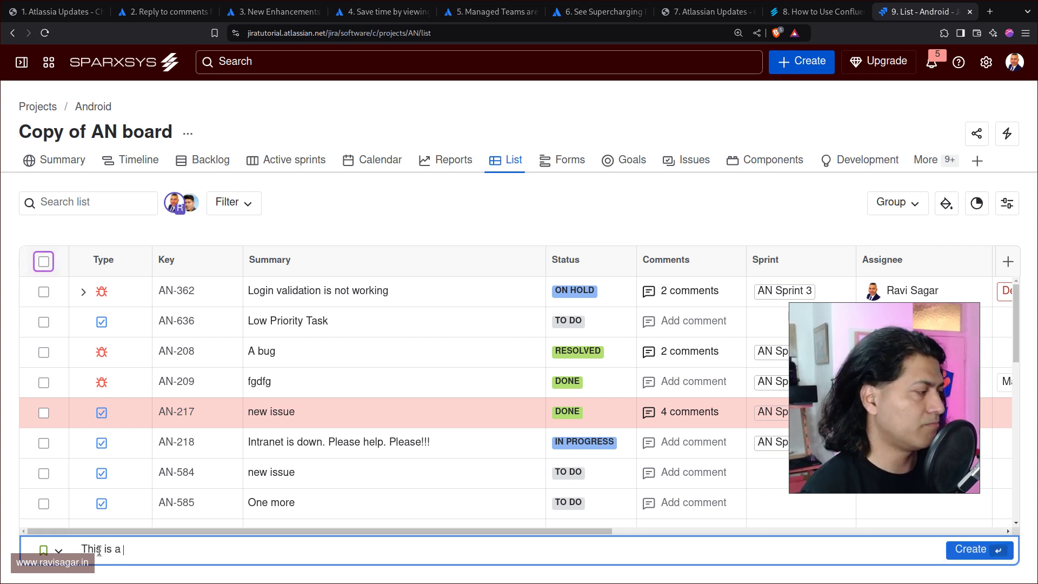
{"action": "type", "text": " story"}
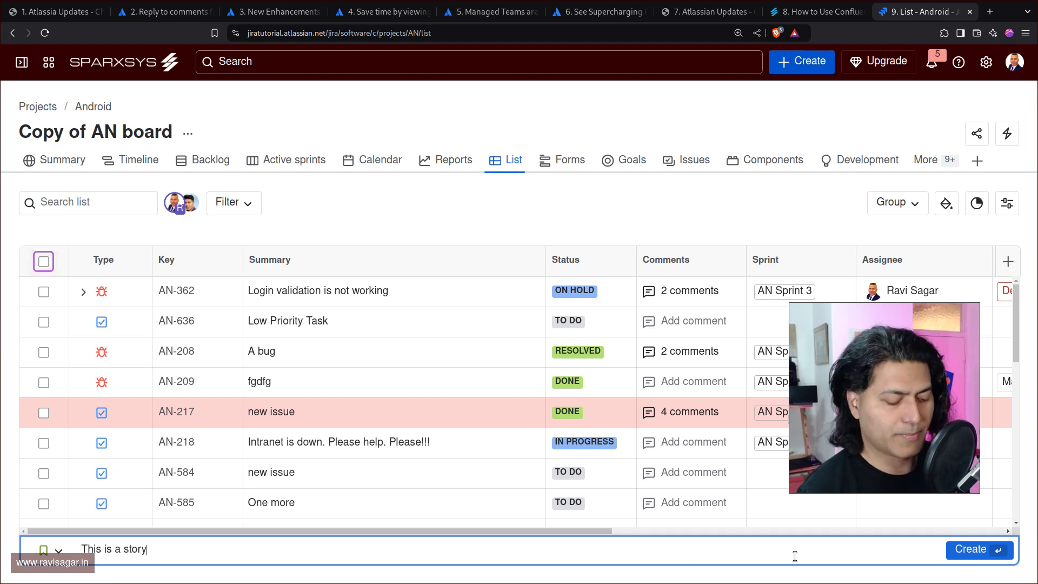
{"action": "key", "text": "Return"}
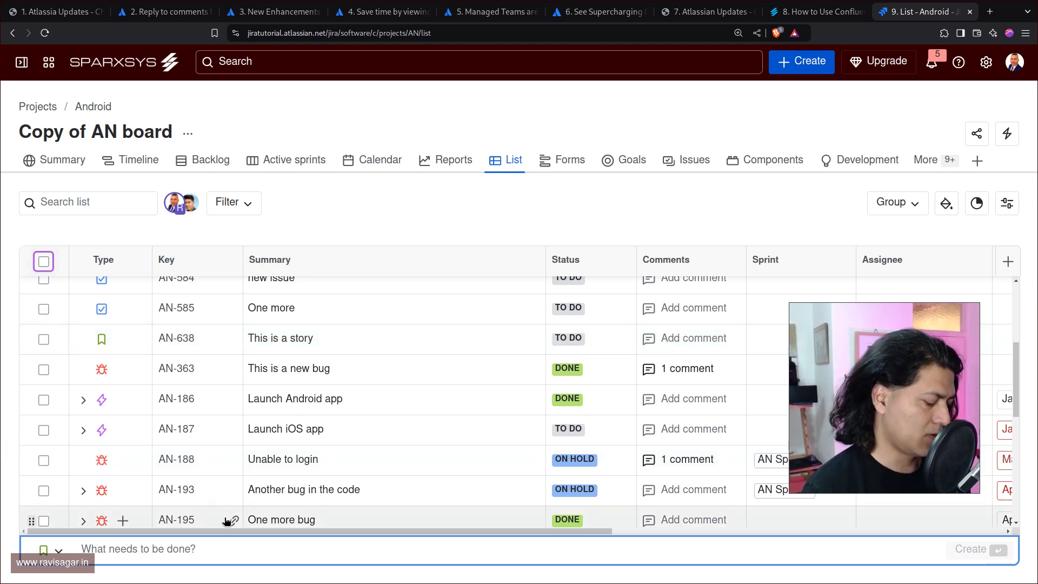
Create another Story inline with the summary "Another task" and locate it in the list
{"action": "type", "text": "Anothe"}
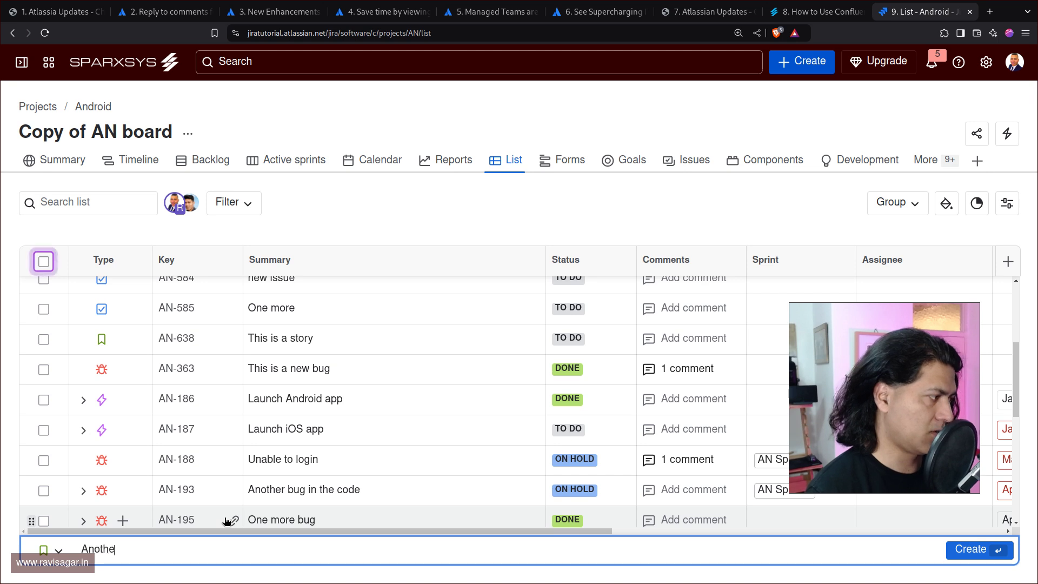
{"action": "type", "text": "r task"}
{"action": "key", "text": "Return"}
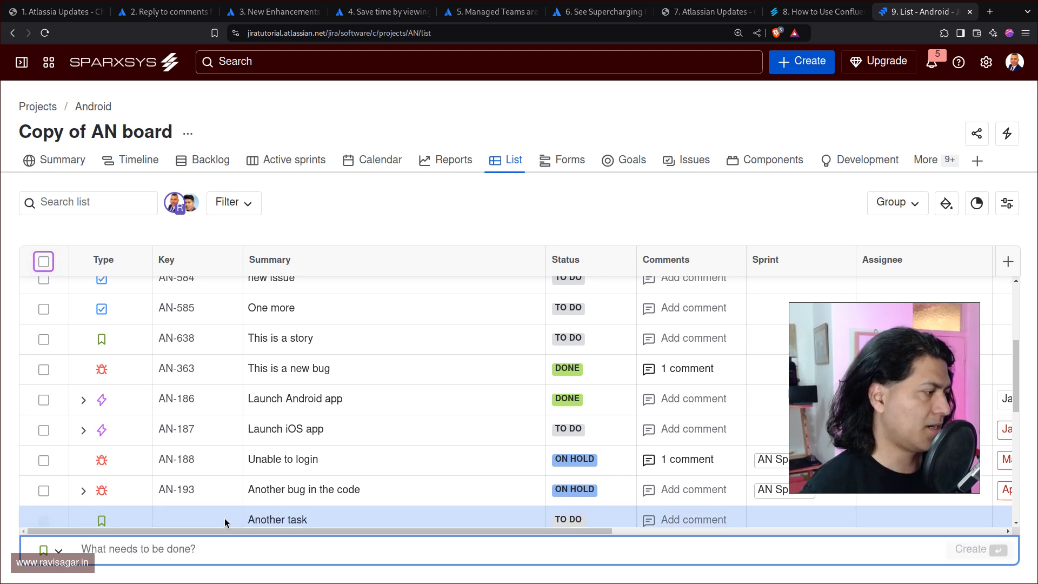
{"action": "scroll", "coordinate": [544, 404], "scroll_direction": "down", "scroll_amount": 3}
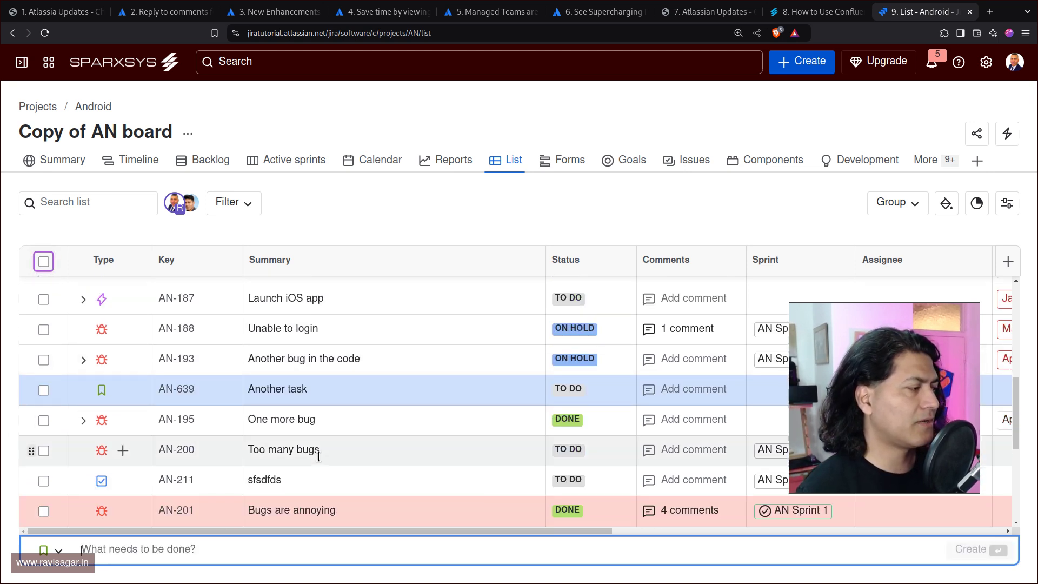
Browse far down the Android project's issue list to check how further issues load continuously
{"action": "scroll", "coordinate": [318, 457], "scroll_direction": "down", "scroll_amount": 2}
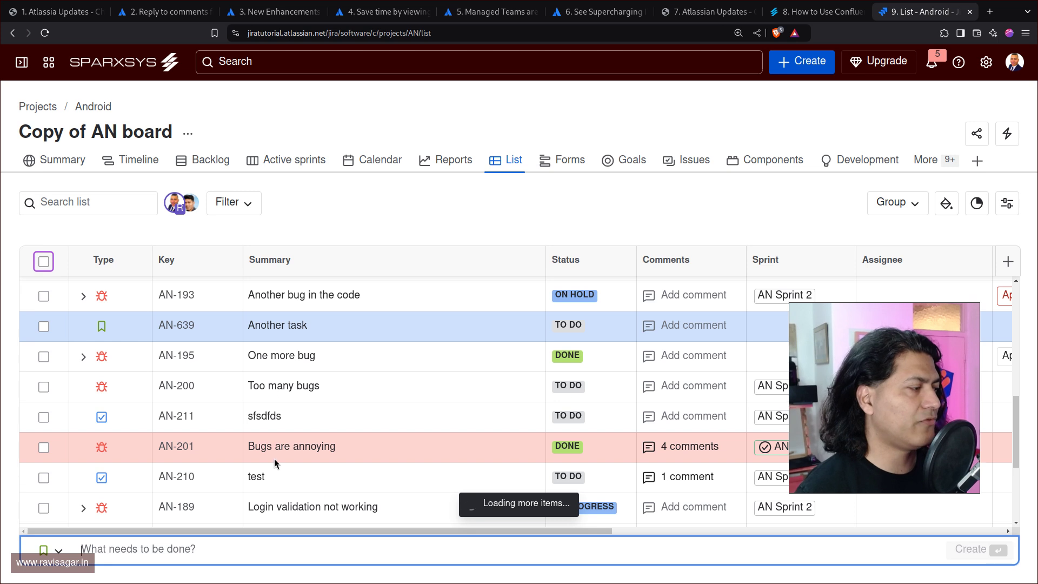
{"action": "scroll", "coordinate": [260, 462], "scroll_direction": "down", "scroll_amount": 3}
{"action": "scroll", "coordinate": [239, 467], "scroll_direction": "up", "scroll_amount": 5}
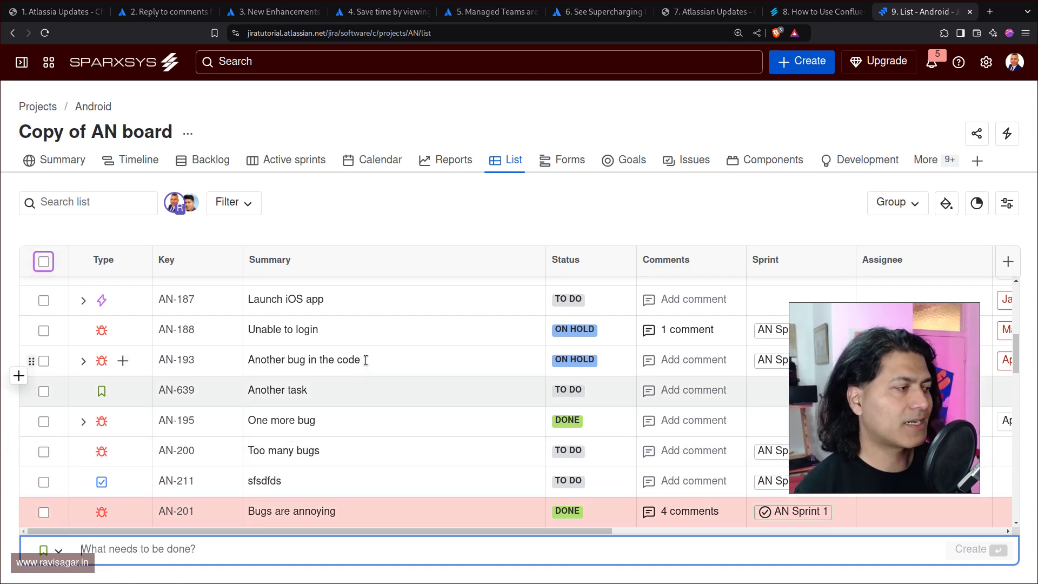
{"action": "scroll", "coordinate": [366, 362], "scroll_direction": "down", "scroll_amount": 10}
{"action": "scroll", "coordinate": [366, 361], "scroll_direction": "down", "scroll_amount": 3}
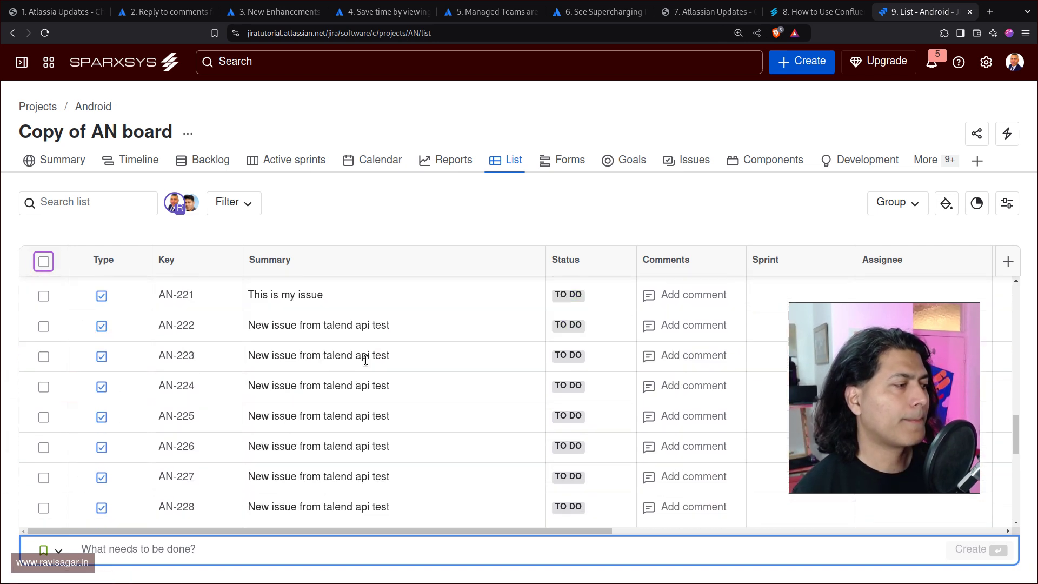
{"action": "scroll", "coordinate": [365, 369], "scroll_direction": "down", "scroll_amount": 7}
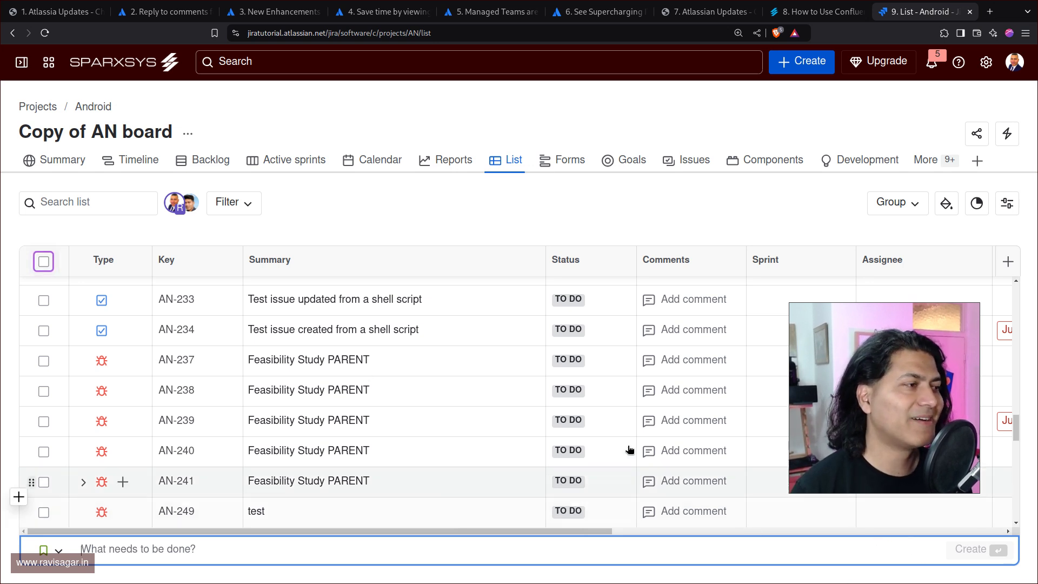
{"action": "scroll", "coordinate": [622, 437], "scroll_direction": "down", "scroll_amount": 6}
{"action": "scroll", "coordinate": [411, 425], "scroll_direction": "down", "scroll_amount": 5}
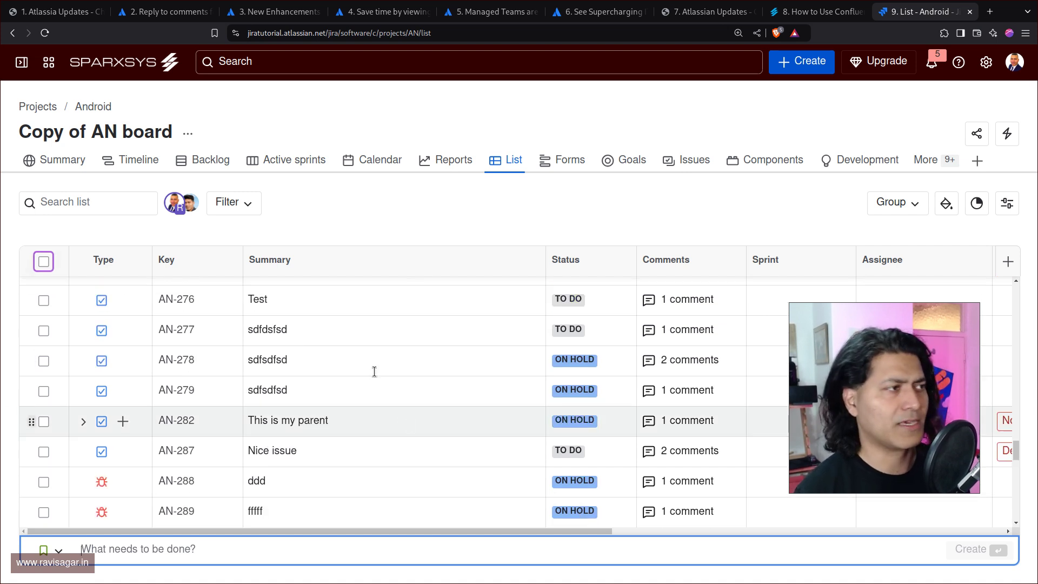
Show all issues in the global issue navigator, remove the Created filter and load more results in the list
{"action": "left_click", "coordinate": [605, 65]}
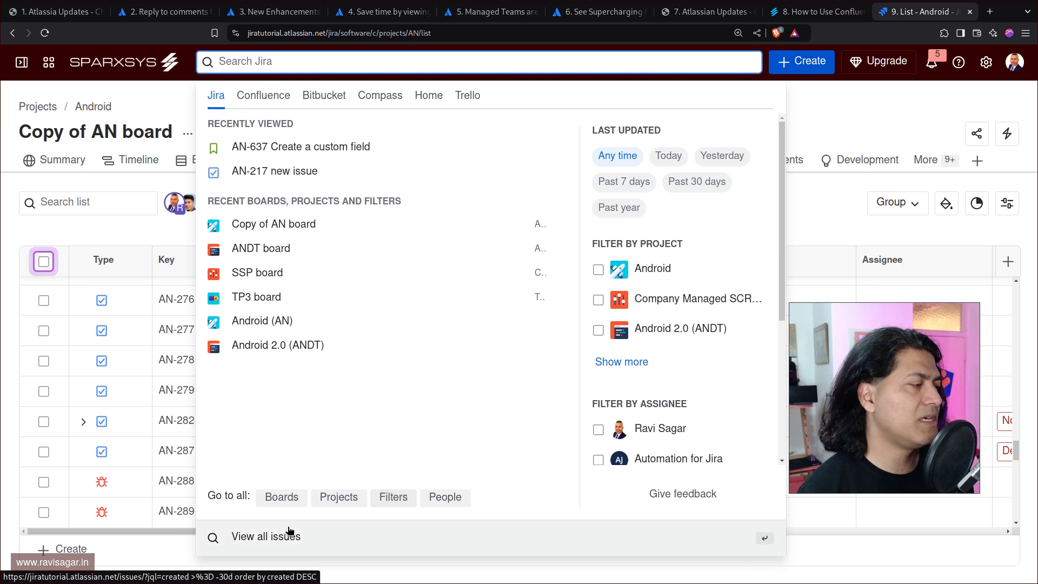
{"action": "left_click", "coordinate": [269, 537]}
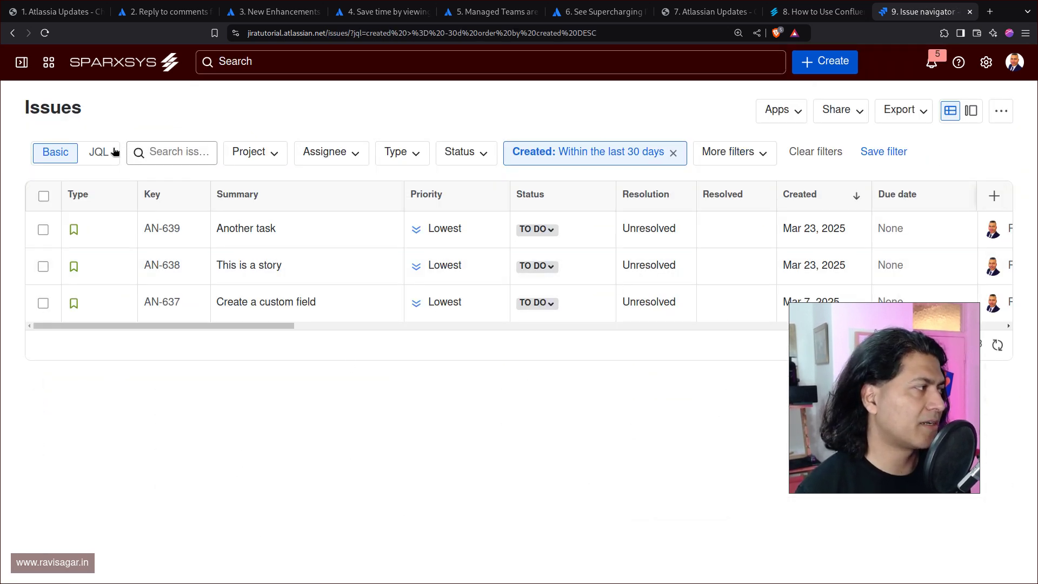
{"action": "left_click", "coordinate": [672, 153]}
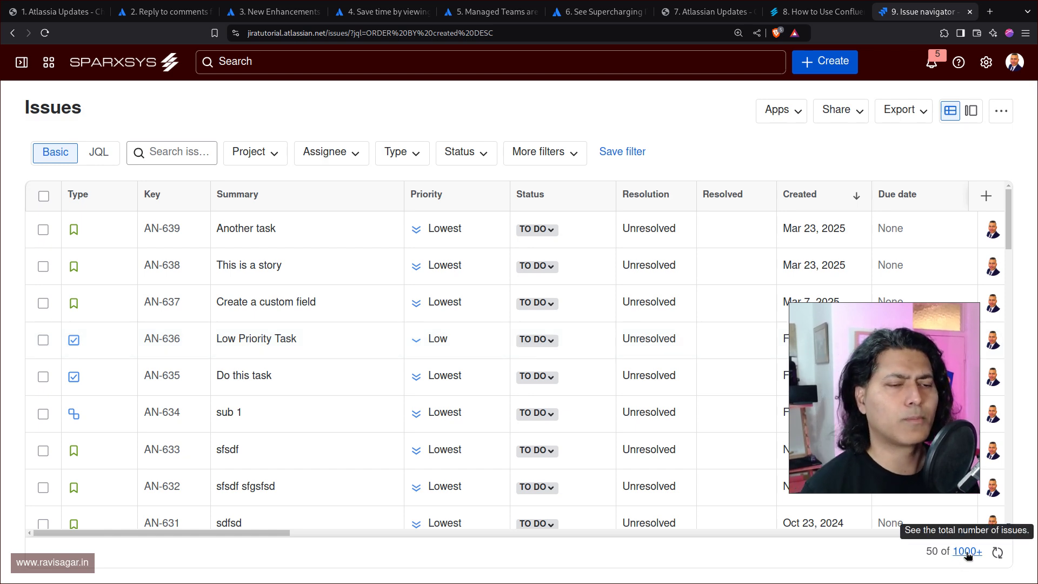
{"action": "scroll", "coordinate": [538, 421], "scroll_direction": "down", "scroll_amount": 10}
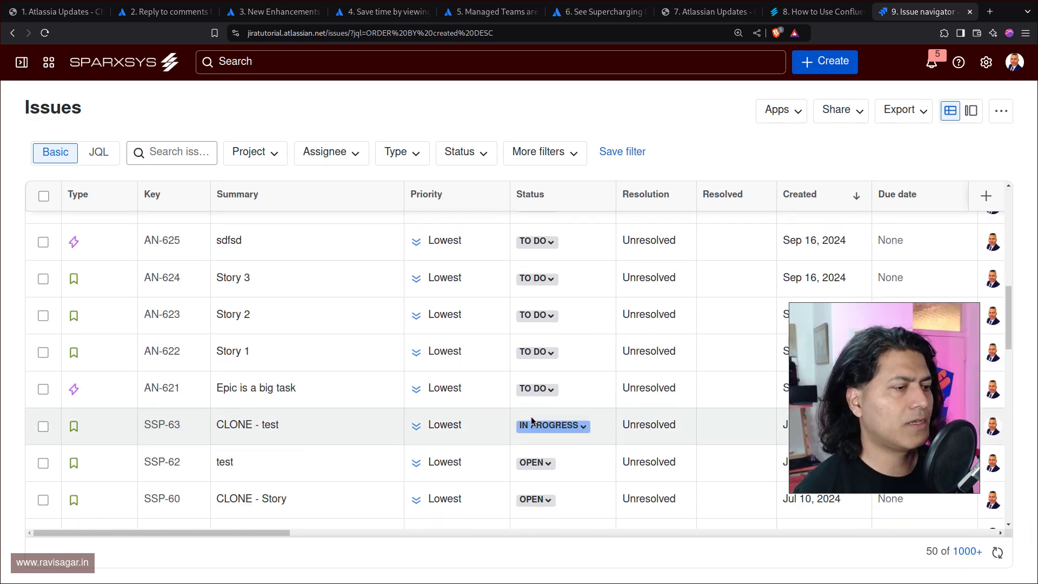
{"action": "scroll", "coordinate": [532, 421], "scroll_direction": "down", "scroll_amount": 10}
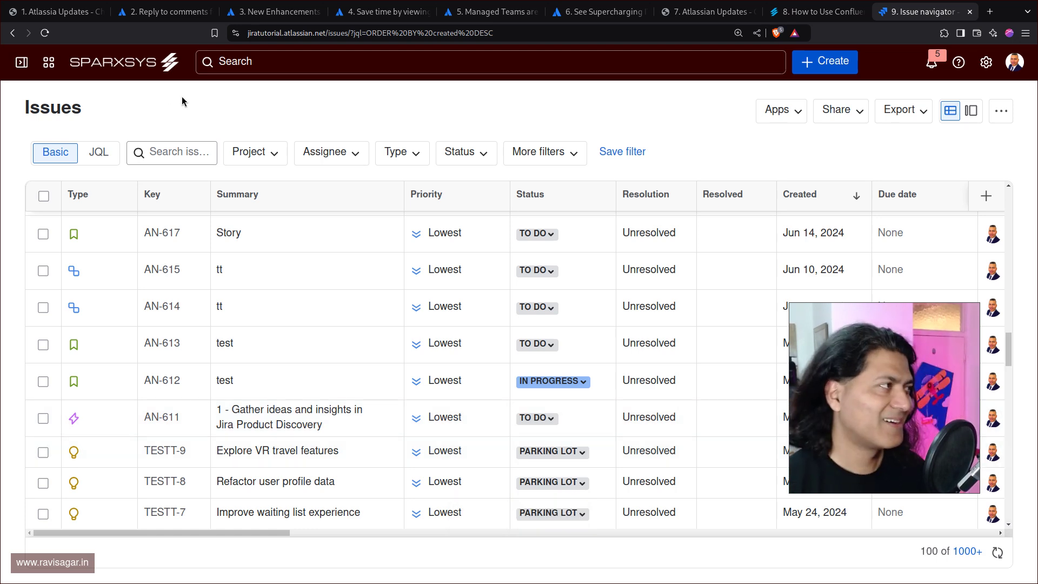
Go to the Community article on viewing Confluence content side-by-side with Jira work and read its introduction
{"action": "left_click", "coordinate": [271, 12]}
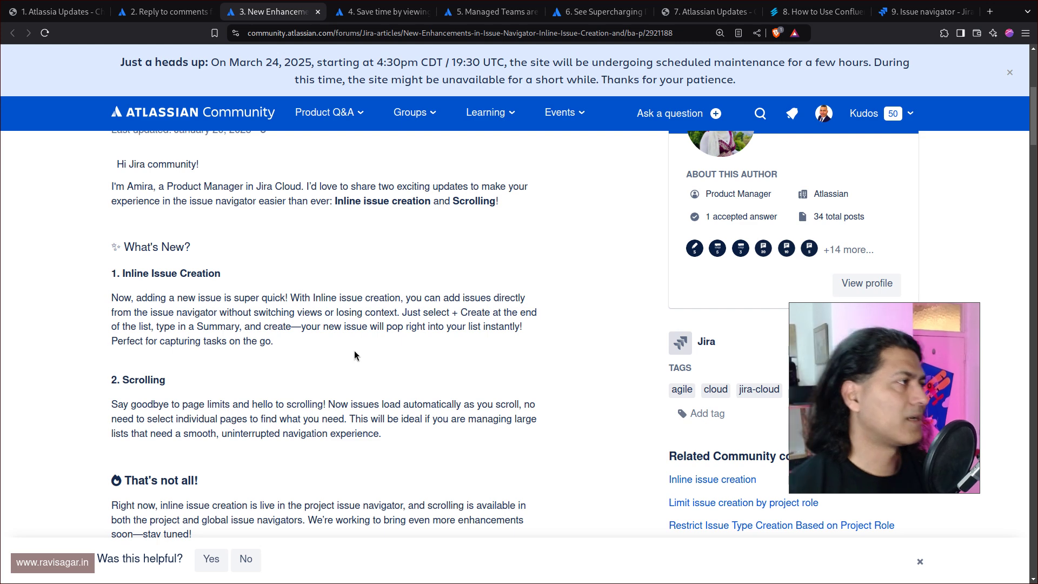
{"action": "left_click", "coordinate": [375, 16]}
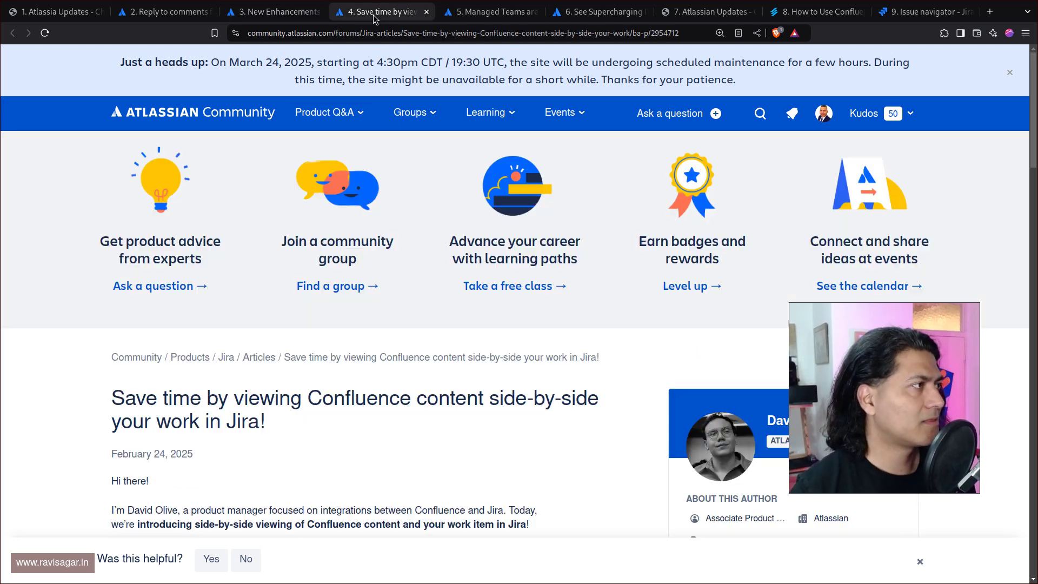
{"action": "scroll", "coordinate": [436, 270], "scroll_direction": "down", "scroll_amount": 3}
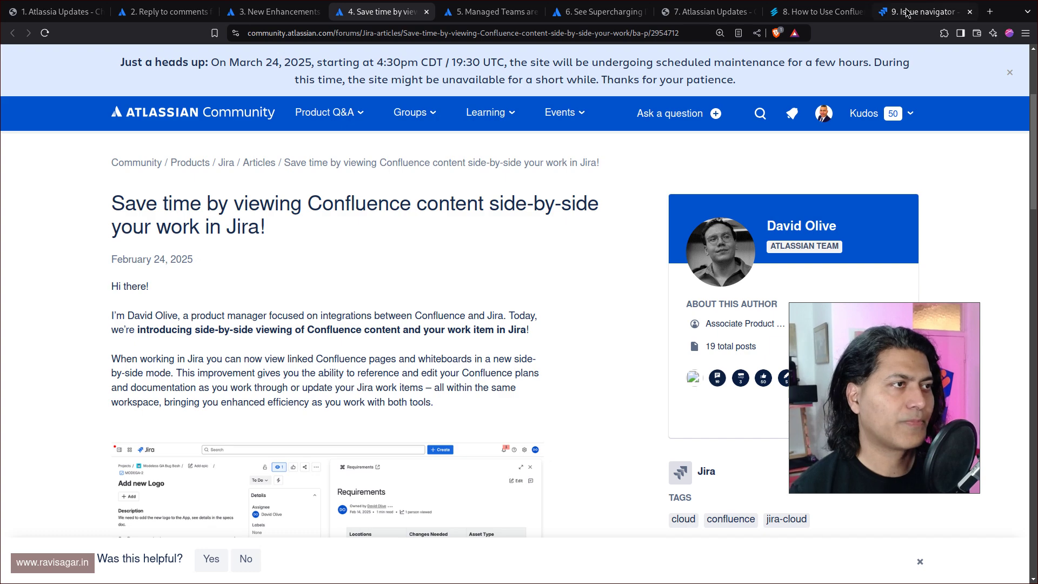
{"action": "scroll", "coordinate": [447, 265], "scroll_direction": "down", "scroll_amount": 5}
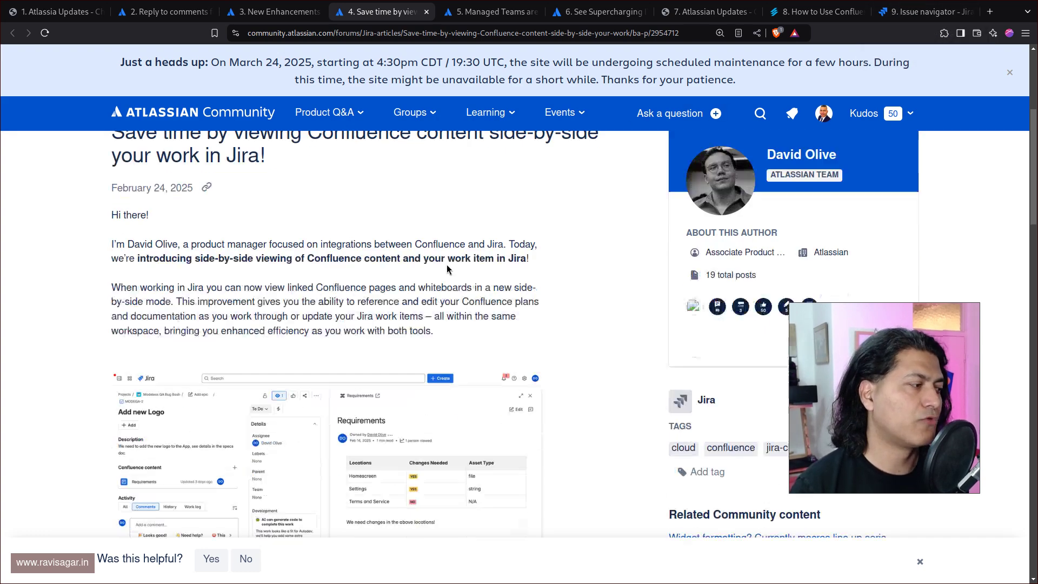
Enlarge the article's screenshot, examine the work item and the Requirements page beside it, and close the image
{"action": "left_click", "coordinate": [361, 301]}
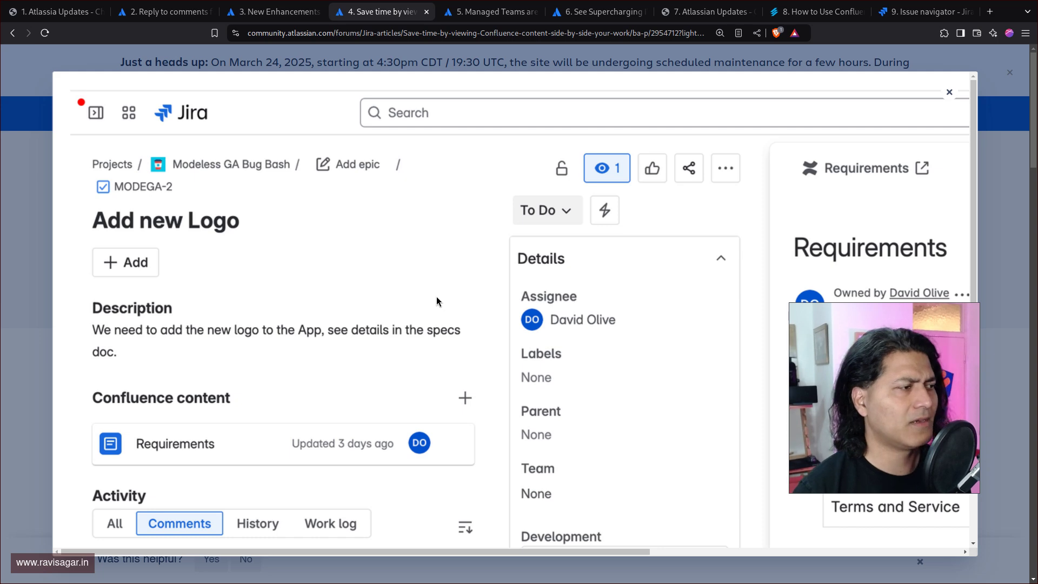
{"action": "scroll", "coordinate": [436, 297], "scroll_direction": "down", "scroll_amount": 1}
{"action": "scroll", "coordinate": [583, 285], "scroll_direction": "down", "scroll_amount": 1}
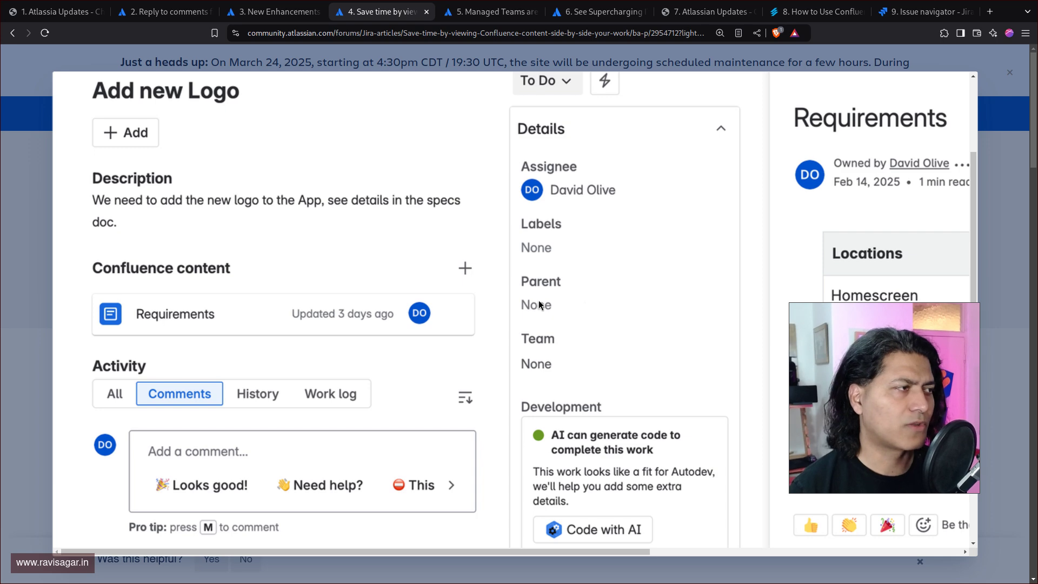
{"action": "scroll", "coordinate": [487, 554], "scroll_direction": "right", "scroll_amount": 4}
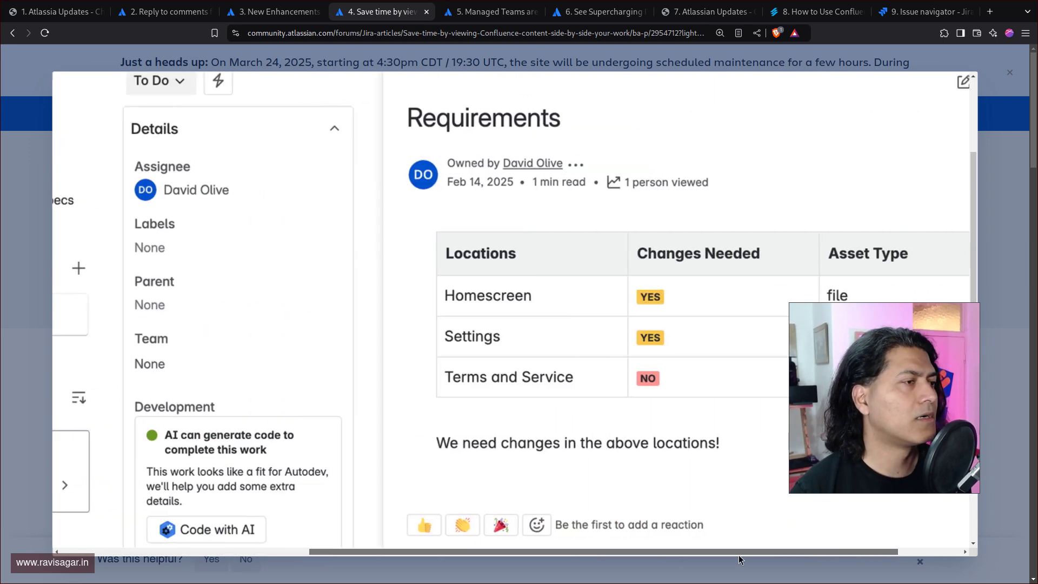
{"action": "scroll", "coordinate": [548, 562], "scroll_direction": "left", "scroll_amount": 3}
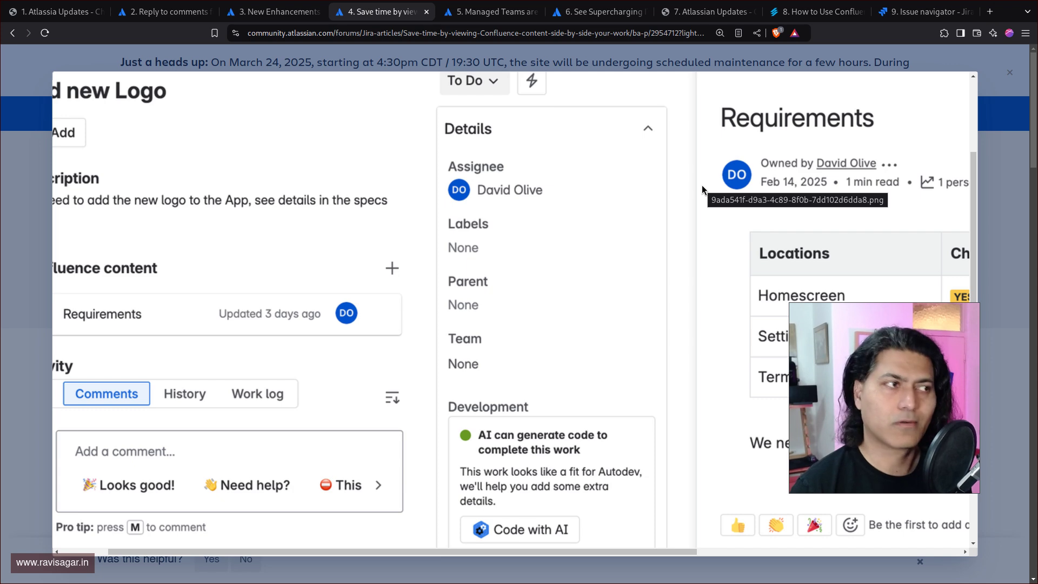
{"action": "key", "text": "Escape"}
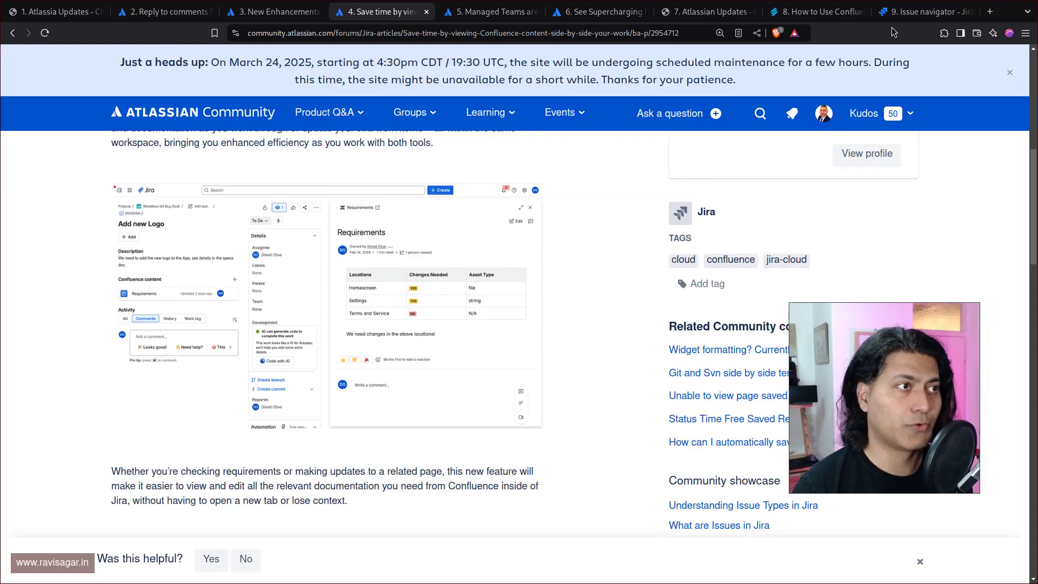
Switch back to Jira, open issue AN-617 and link the existing Confluence page "Dummy page" from the Demo space
{"action": "left_click", "coordinate": [918, 15]}
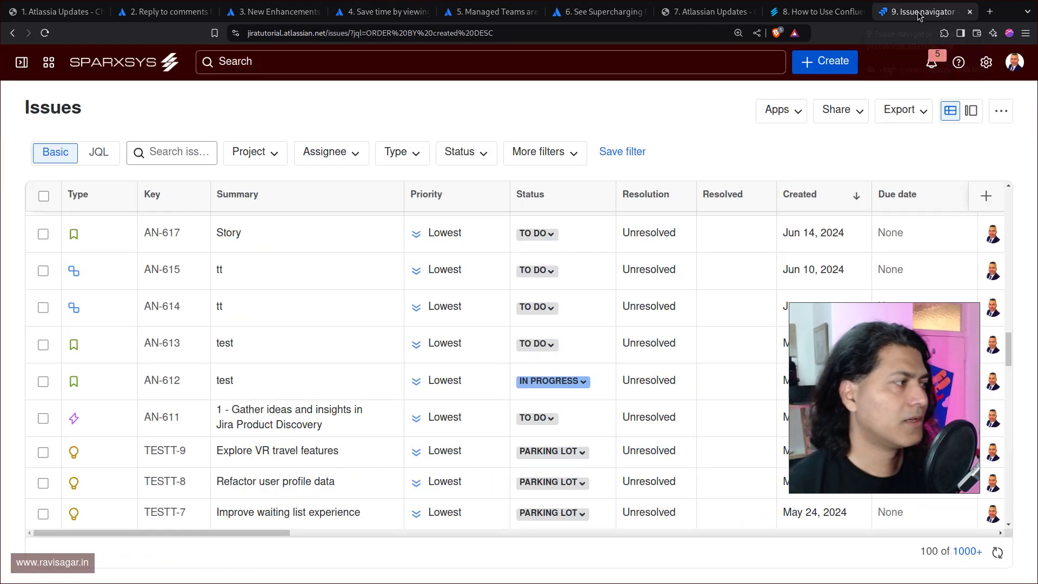
{"action": "left_click", "coordinate": [157, 238]}
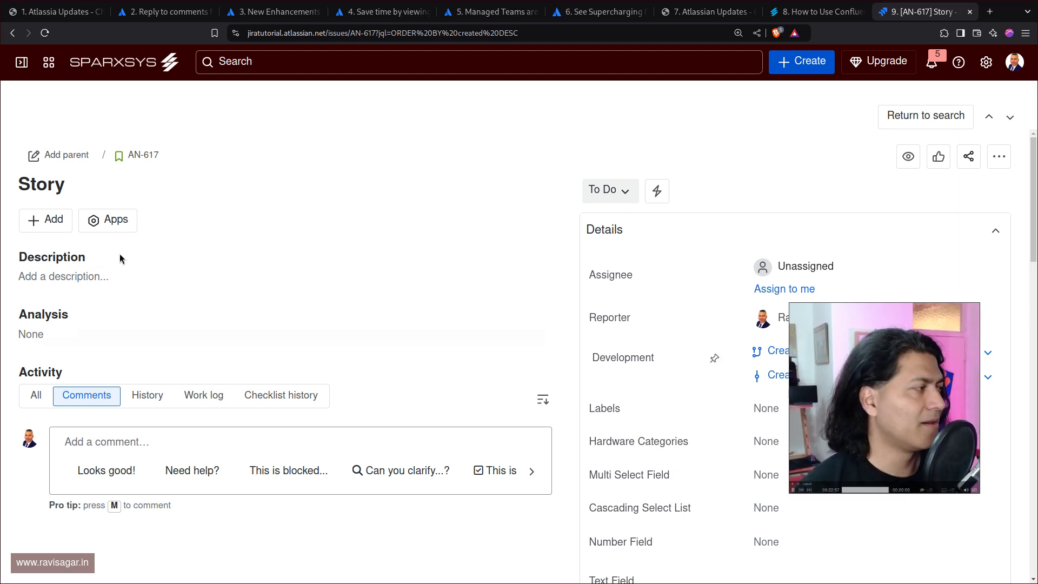
{"action": "left_click", "coordinate": [49, 222]}
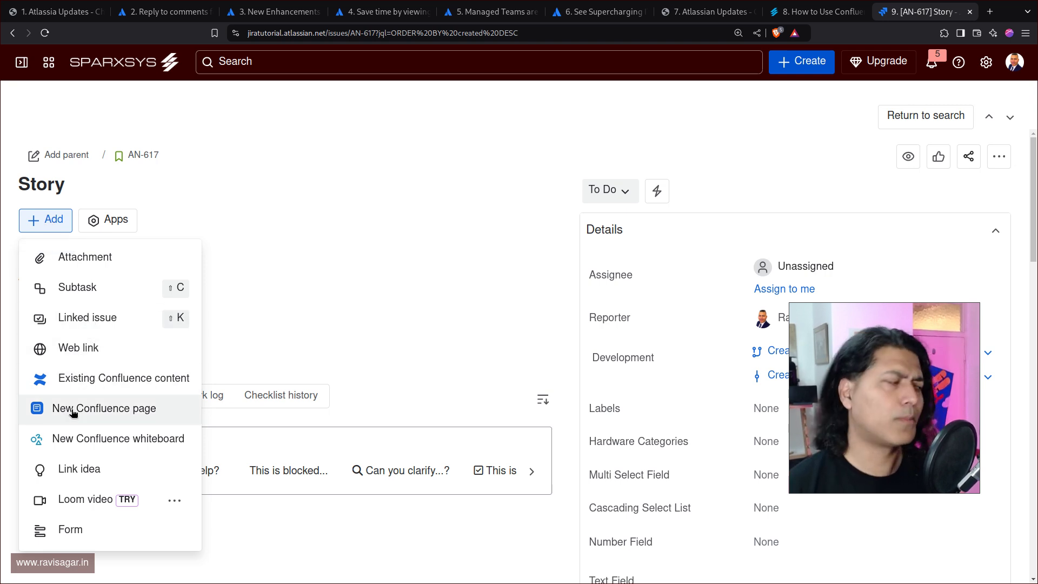
{"action": "left_click", "coordinate": [93, 380]}
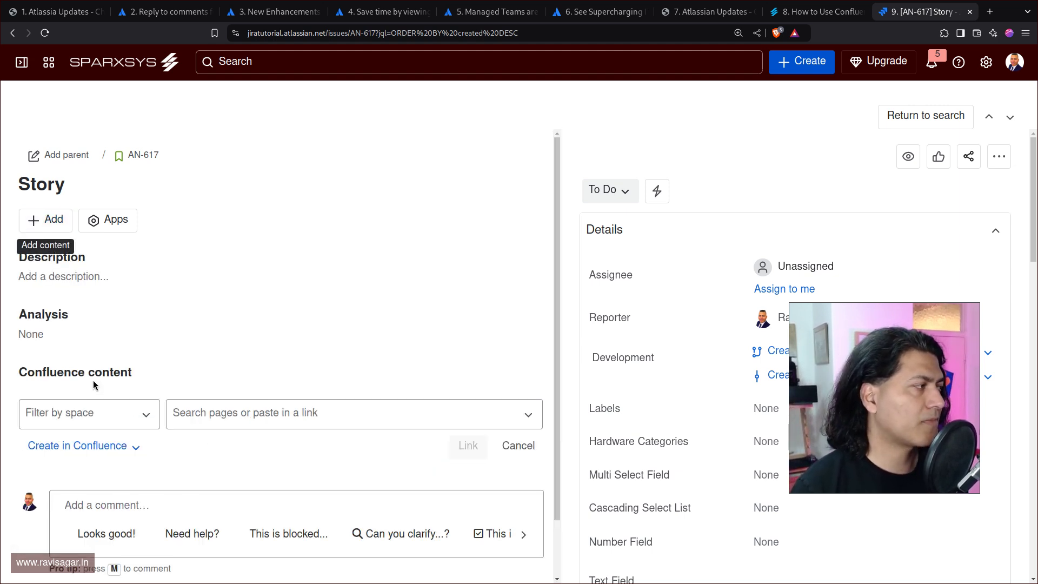
{"action": "left_click", "coordinate": [156, 421]}
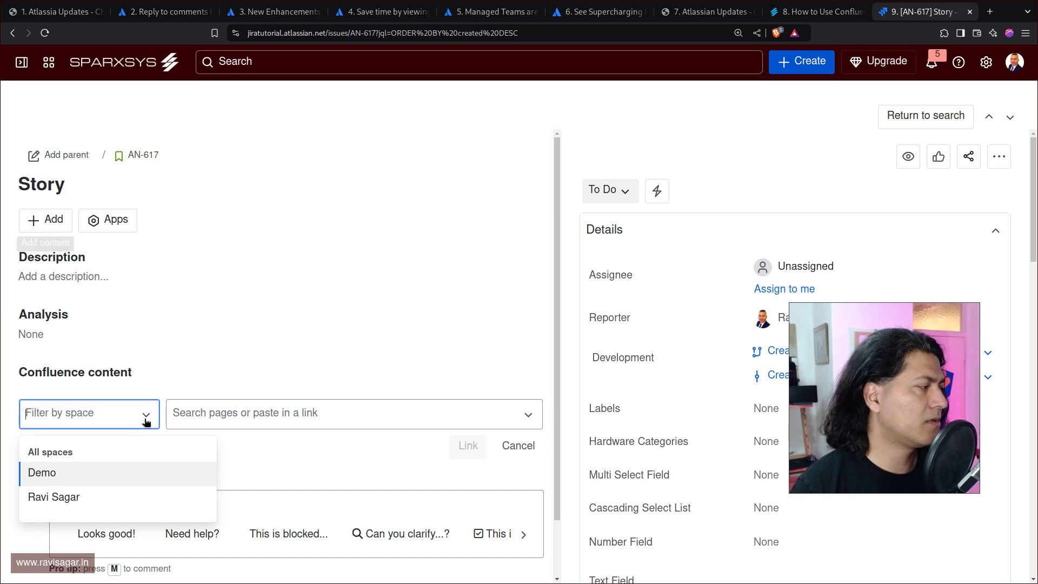
{"action": "left_click", "coordinate": [70, 477]}
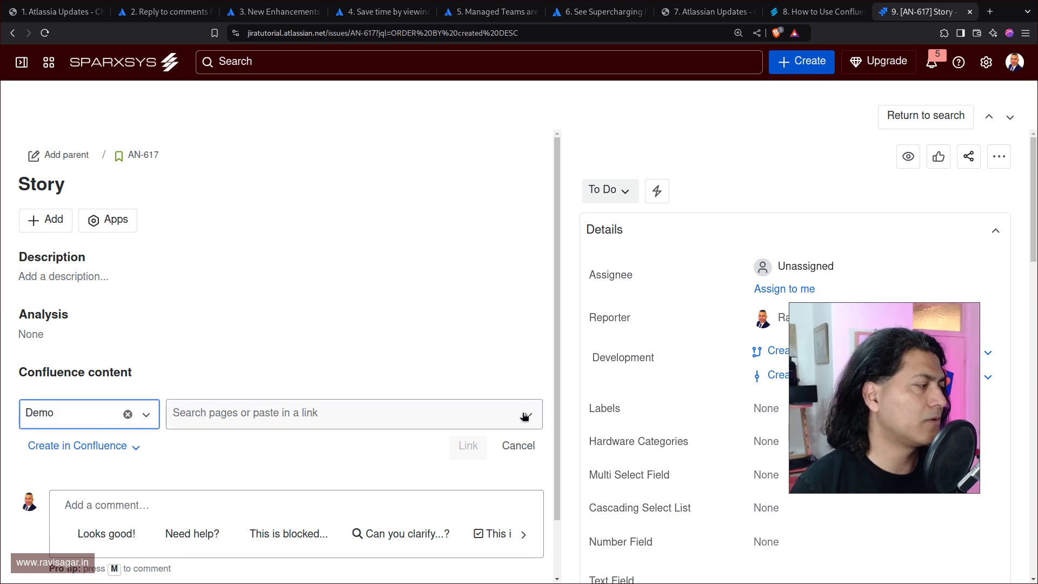
{"action": "left_click", "coordinate": [346, 414]}
{"action": "left_click", "coordinate": [256, 477]}
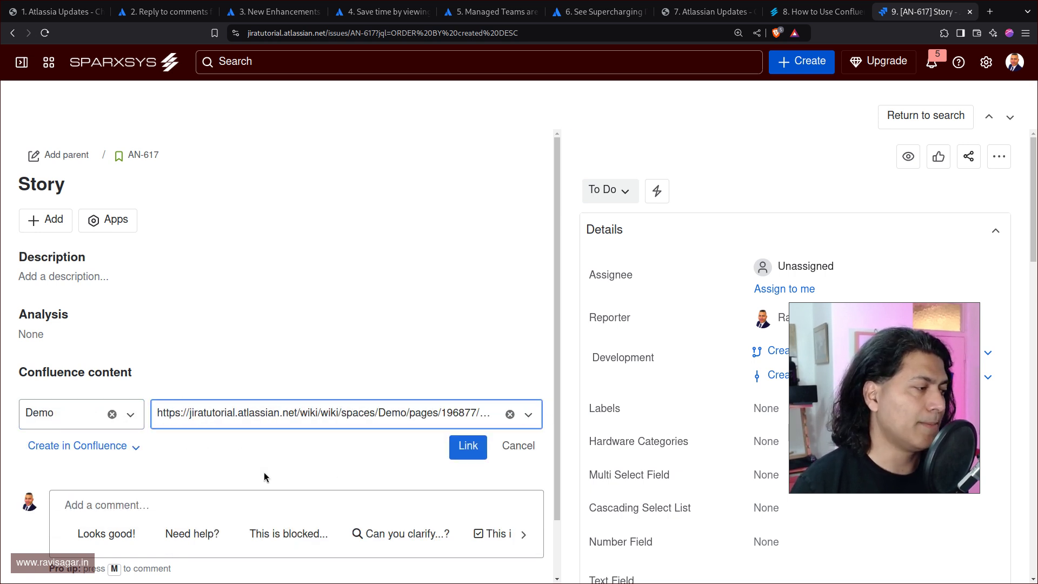
{"action": "left_click", "coordinate": [468, 446]}
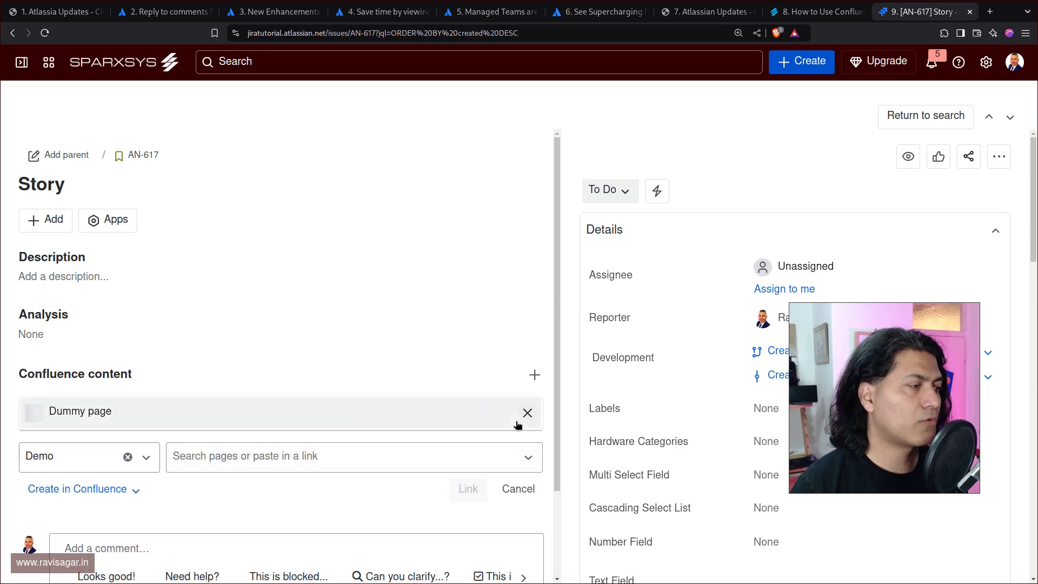
Preview the linked Dummy page inside the issue, close it and check which content types can be created in Confluence
{"action": "left_click", "coordinate": [69, 412]}
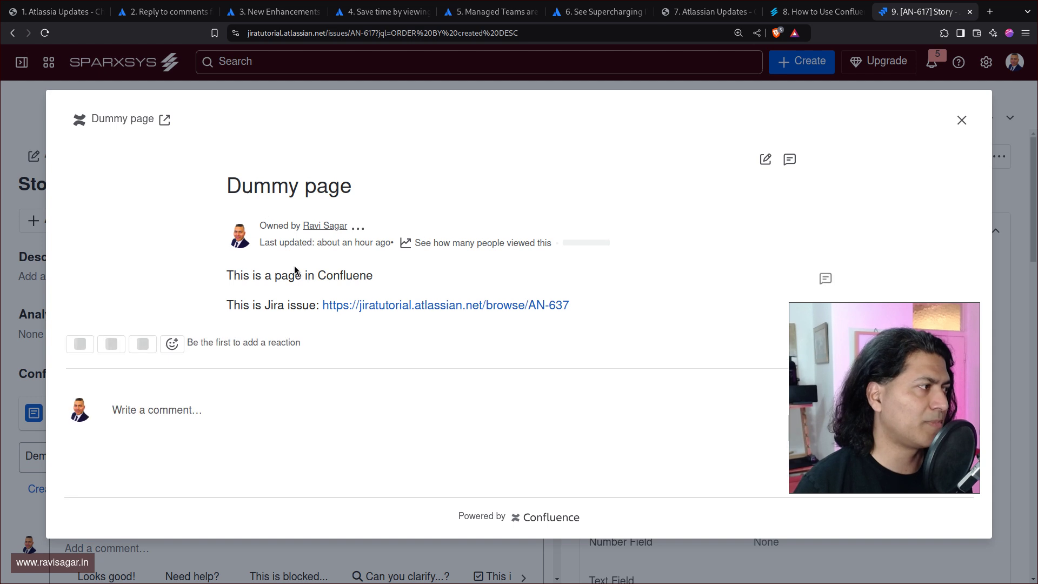
{"action": "key", "text": "Escape"}
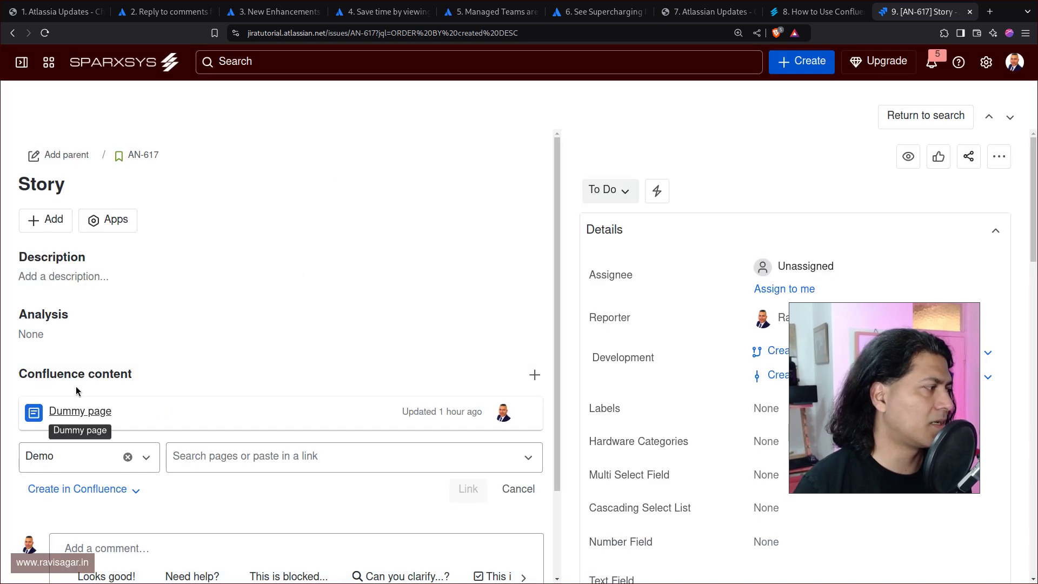
{"action": "left_click", "coordinate": [85, 493]}
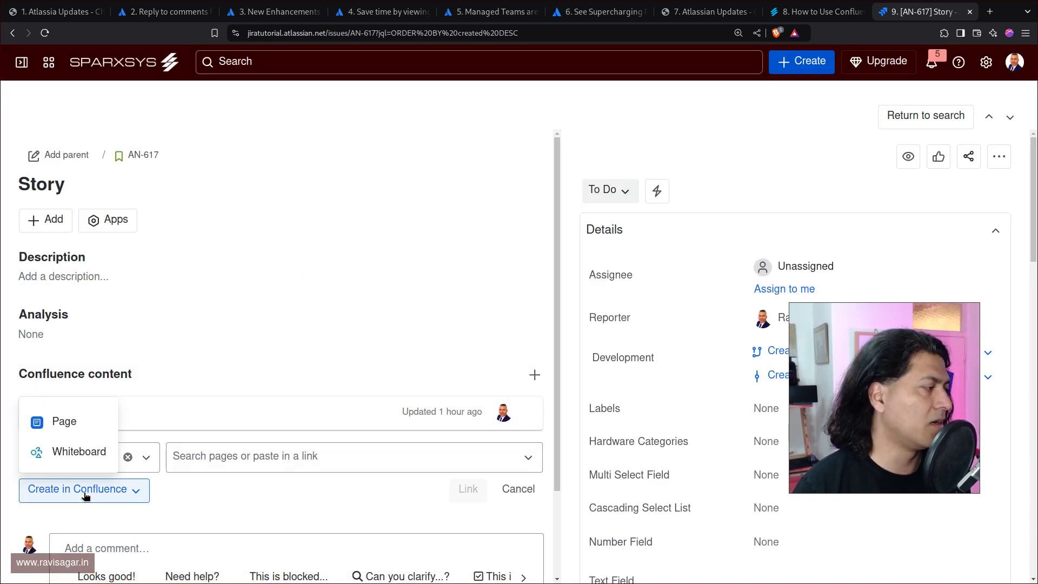
{"action": "left_click", "coordinate": [198, 385]}
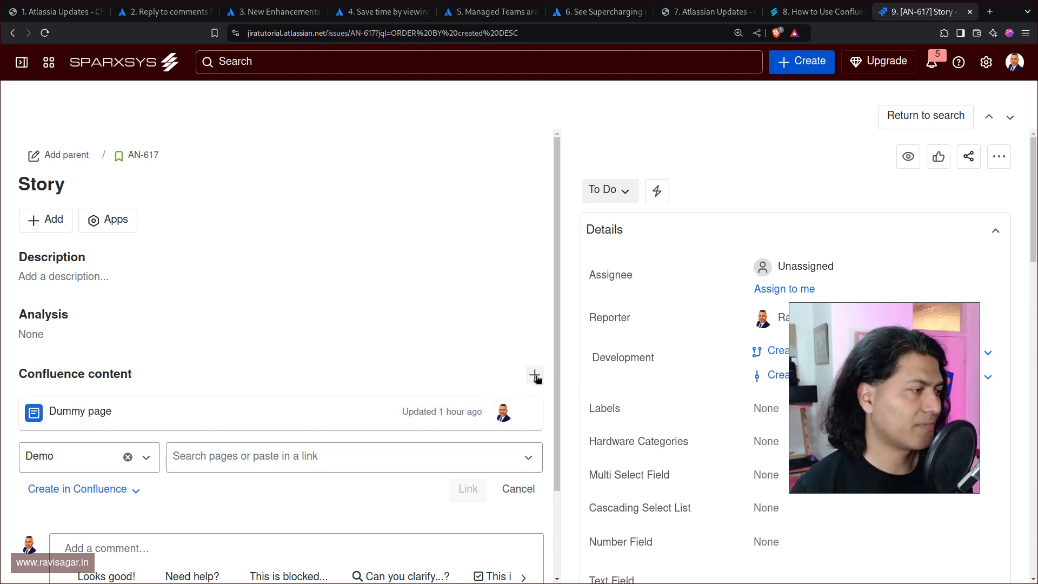
Start a new Confluence page from issue AN-617's Confluence content section and title it "New page"
{"action": "left_click", "coordinate": [537, 379]}
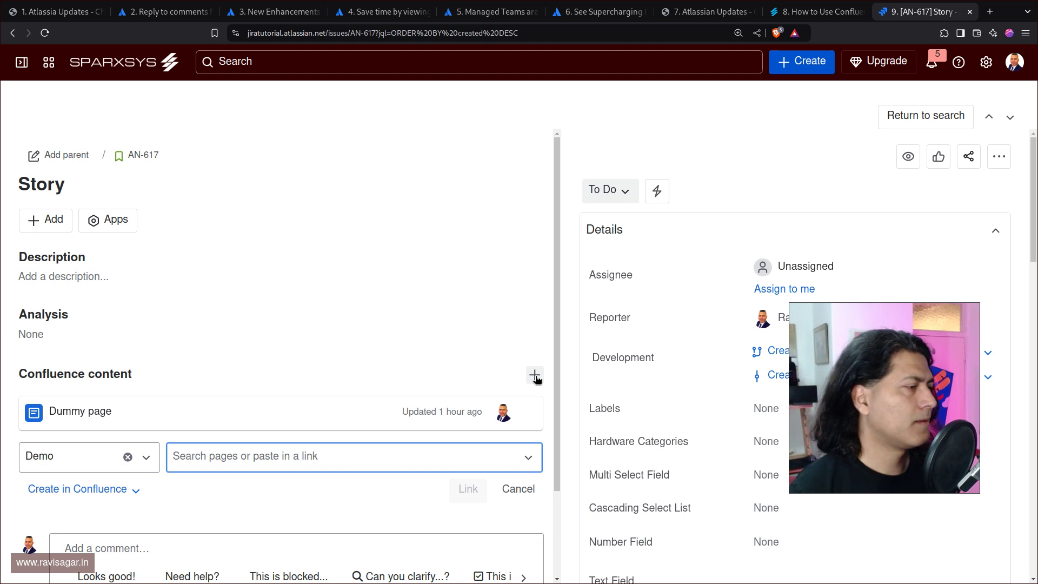
{"action": "left_click", "coordinate": [99, 495]}
{"action": "left_click", "coordinate": [63, 357]}
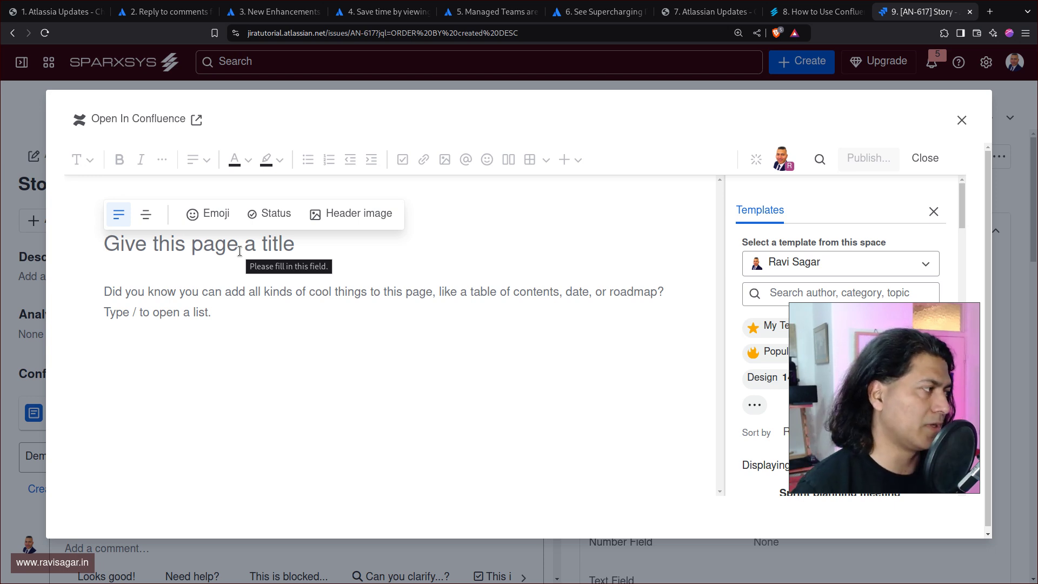
{"action": "type", "text": "New page"}
{"action": "key", "text": "Return"}
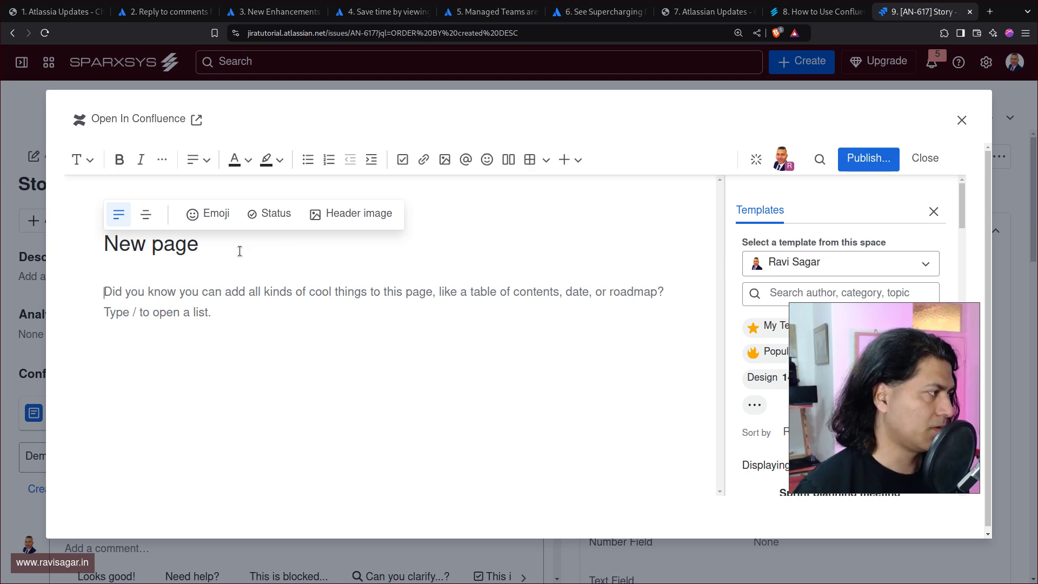
Write "This is a new page" as the body text of the new page
{"action": "type", "text": "this i"}
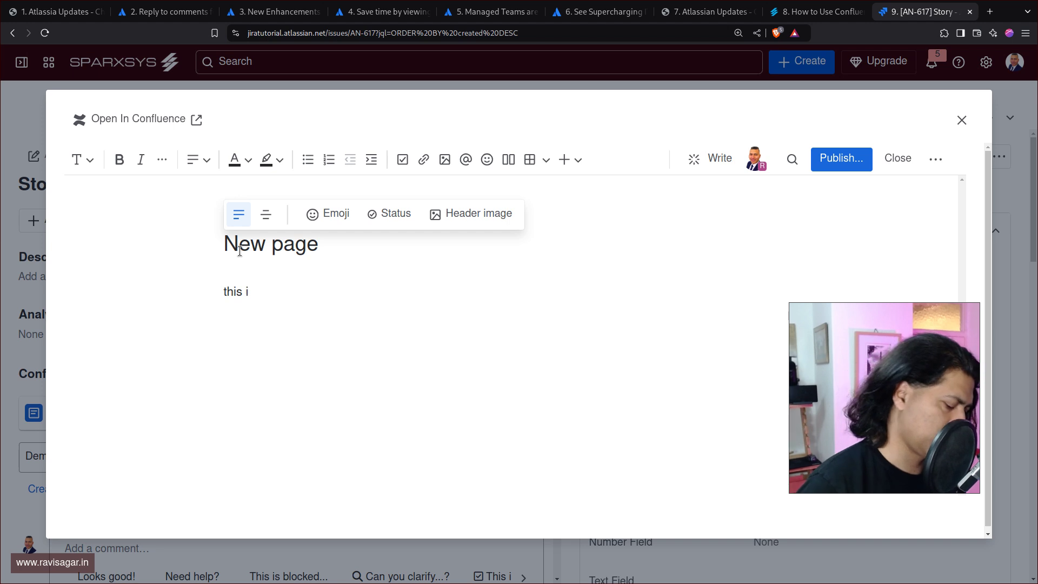
{"action": "key", "text": "ctrl+a"}
{"action": "type", "text": "this"}
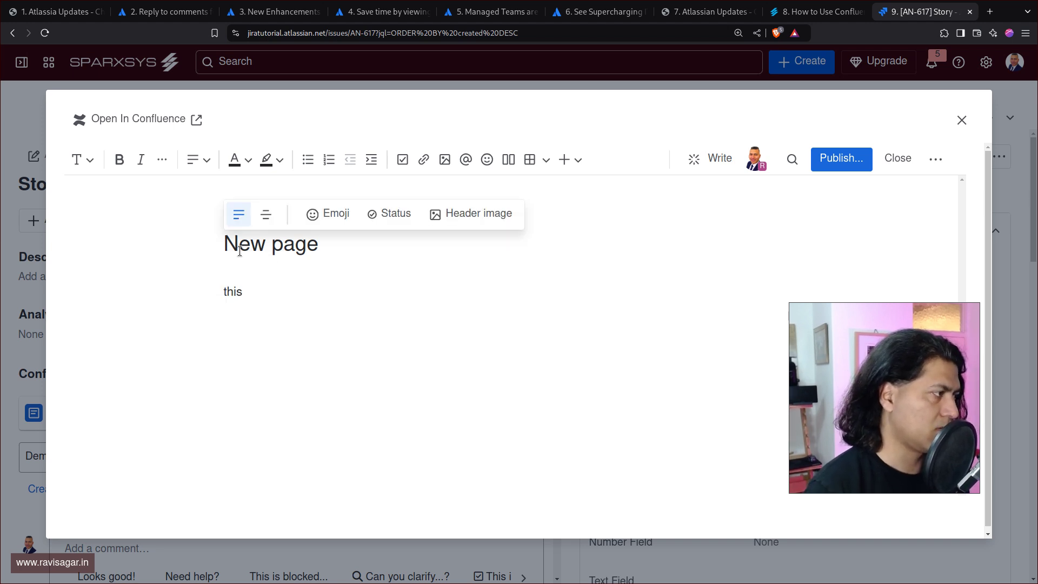
{"action": "key", "text": "ctrl+a"}
{"action": "type", "text": "This "}
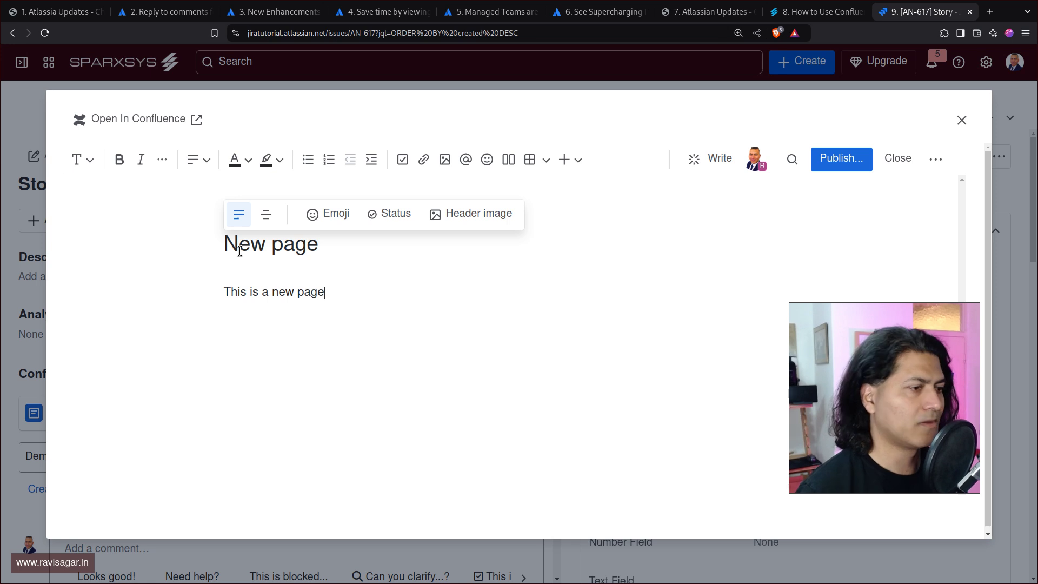
{"action": "type", "text": "is a new page"}
Publish the new page in the suggested Overview location and preview it from the issue's Confluence content list
{"action": "left_click", "coordinate": [827, 160]}
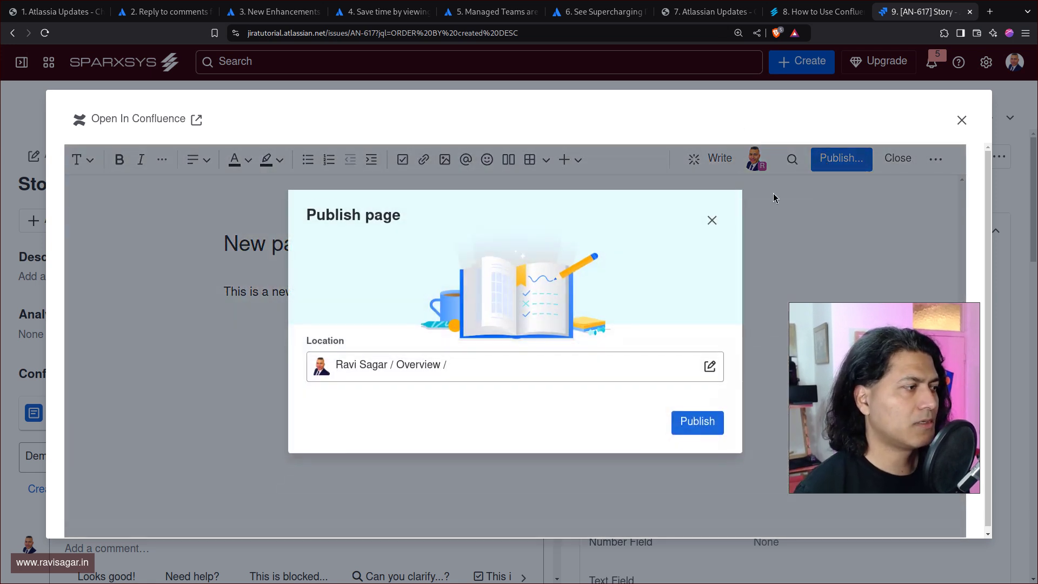
{"action": "left_click", "coordinate": [709, 420]}
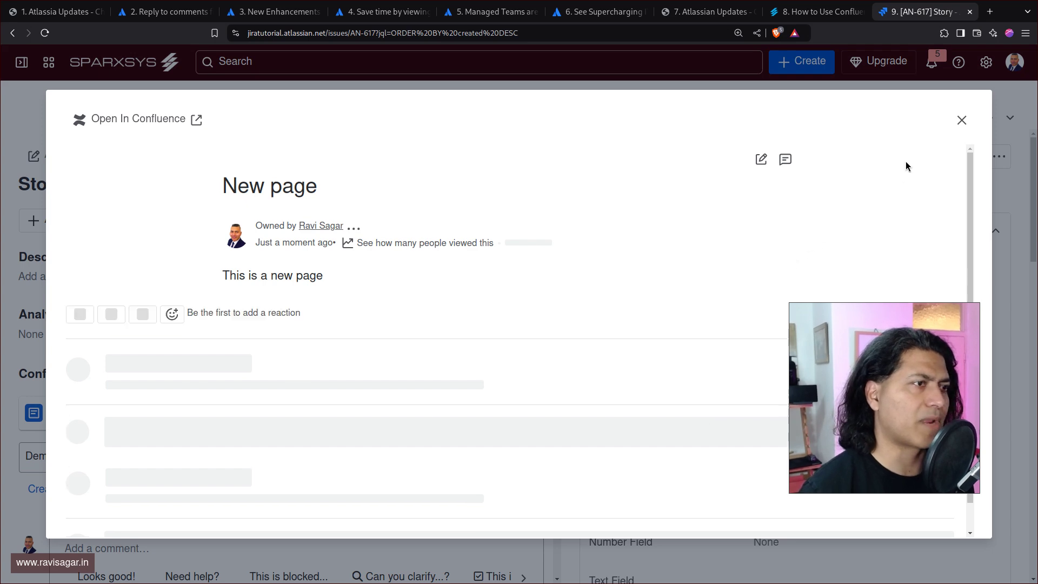
{"action": "left_click", "coordinate": [962, 120]}
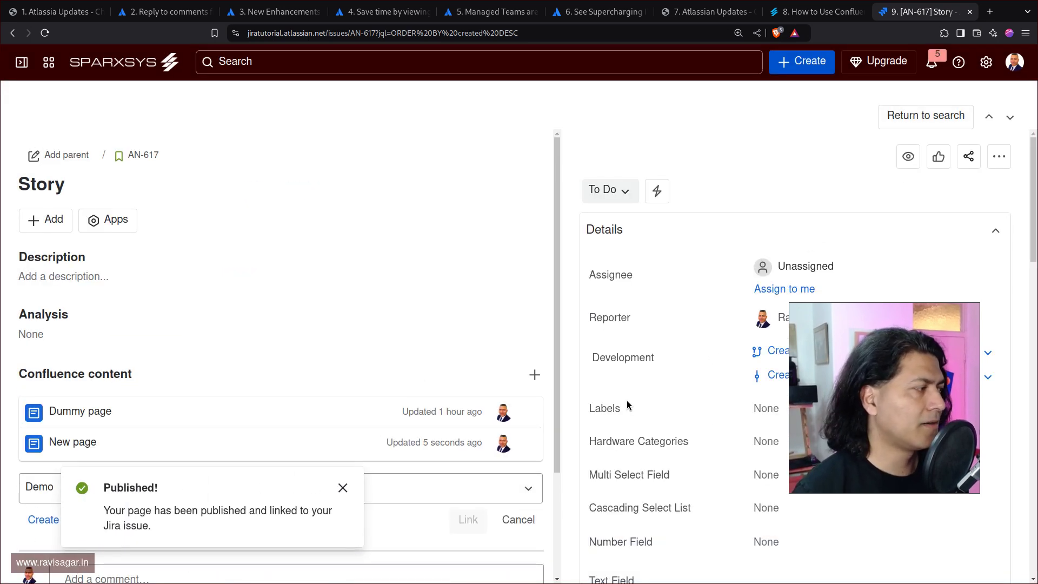
{"action": "left_click", "coordinate": [82, 442]}
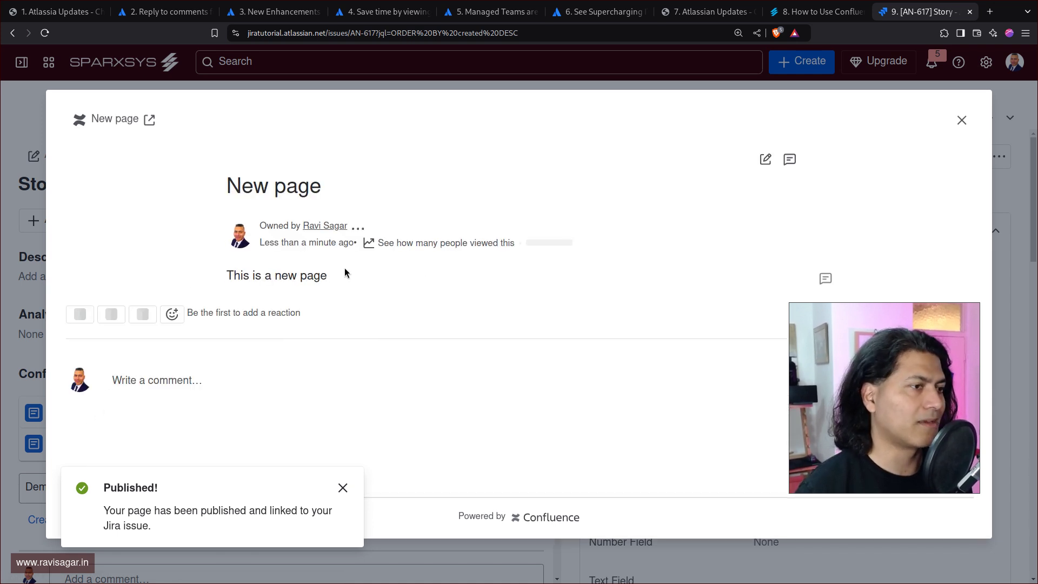
{"action": "key", "text": "Escape"}
Open issue AN-637, view its linked Dummy page beside the issue, and briefly expand the page before returning to side-by-side view
{"action": "left_click", "coordinate": [691, 61]}
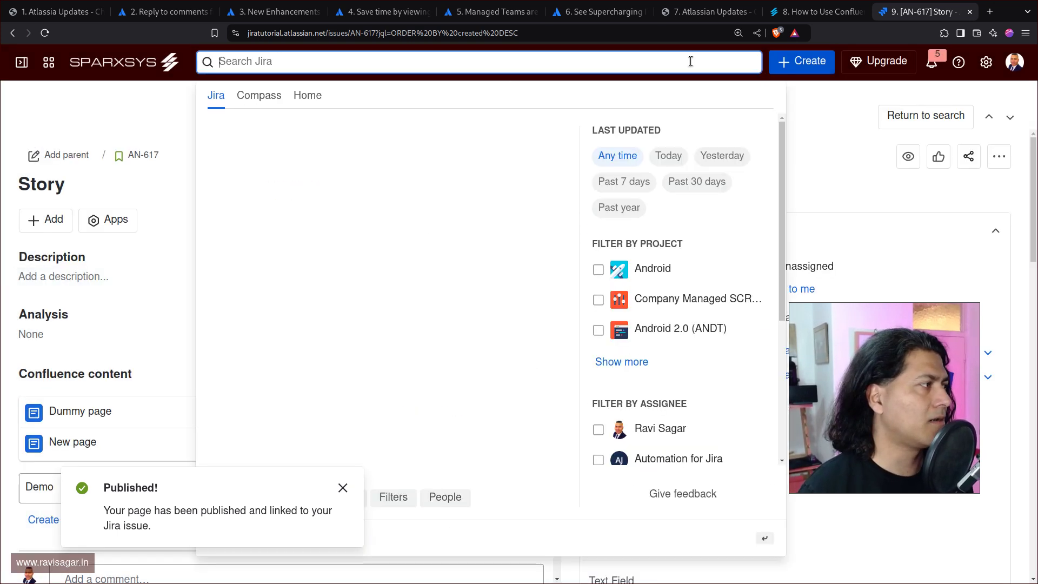
{"action": "left_click", "coordinate": [303, 172]}
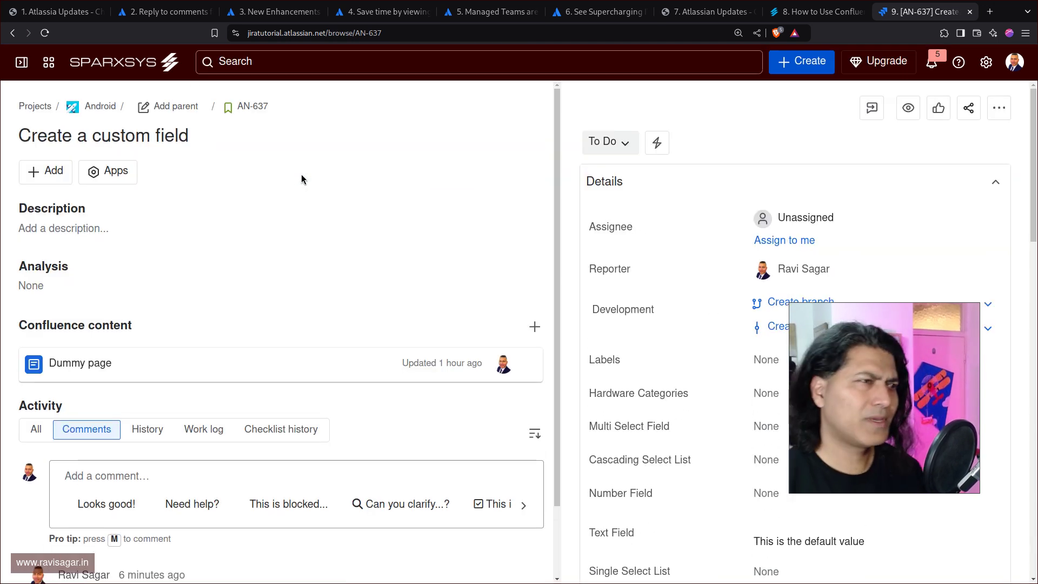
{"action": "mouse_move", "coordinate": [76, 363]}
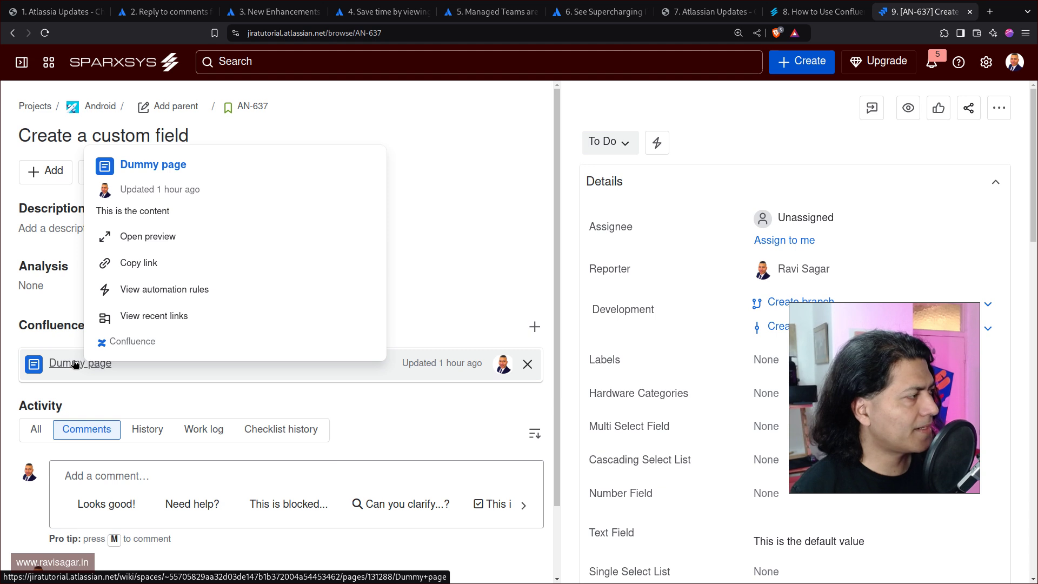
{"action": "left_click", "coordinate": [76, 364]}
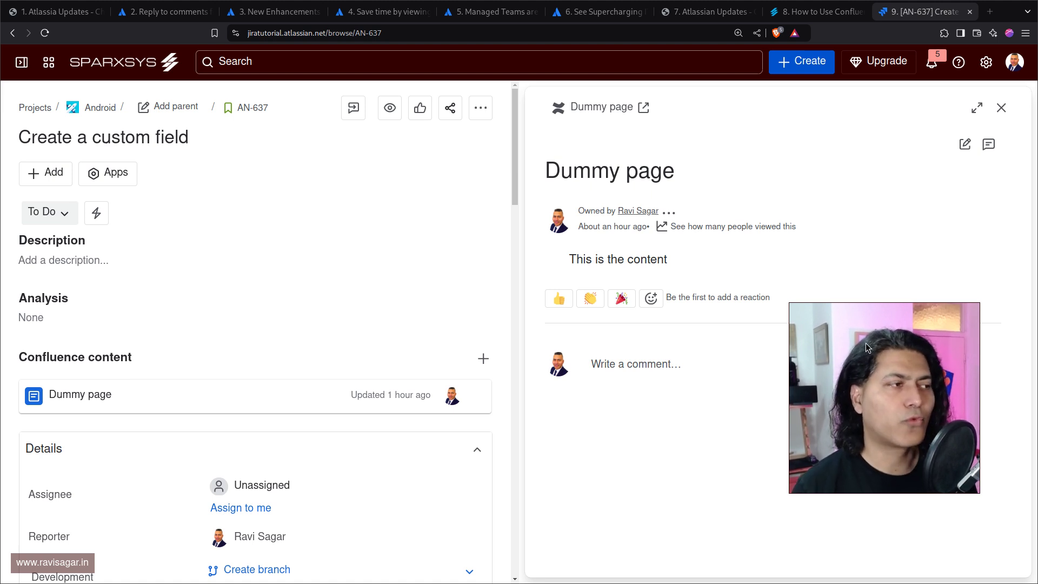
{"action": "left_click", "coordinate": [972, 112]}
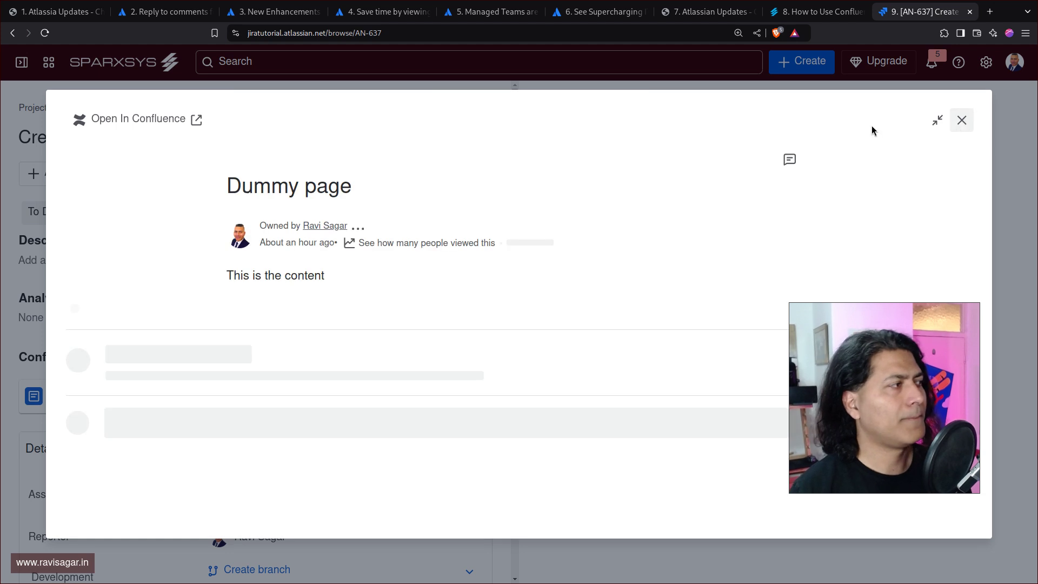
{"action": "left_click", "coordinate": [936, 121]}
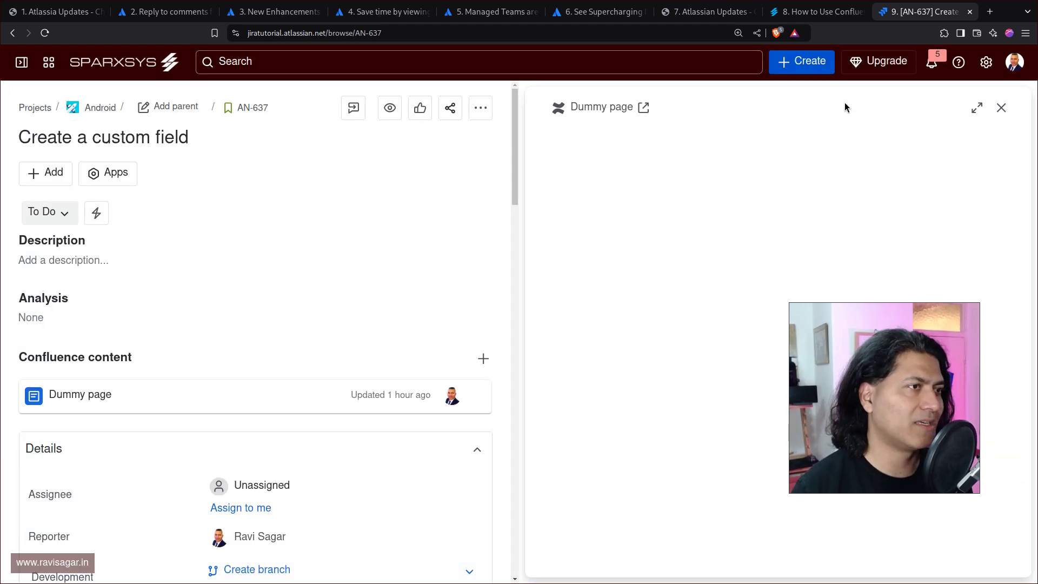
Return to issue AN-617, view its linked Dummy page side by side, then expand the page and shrink it back
{"action": "key", "text": "/"}
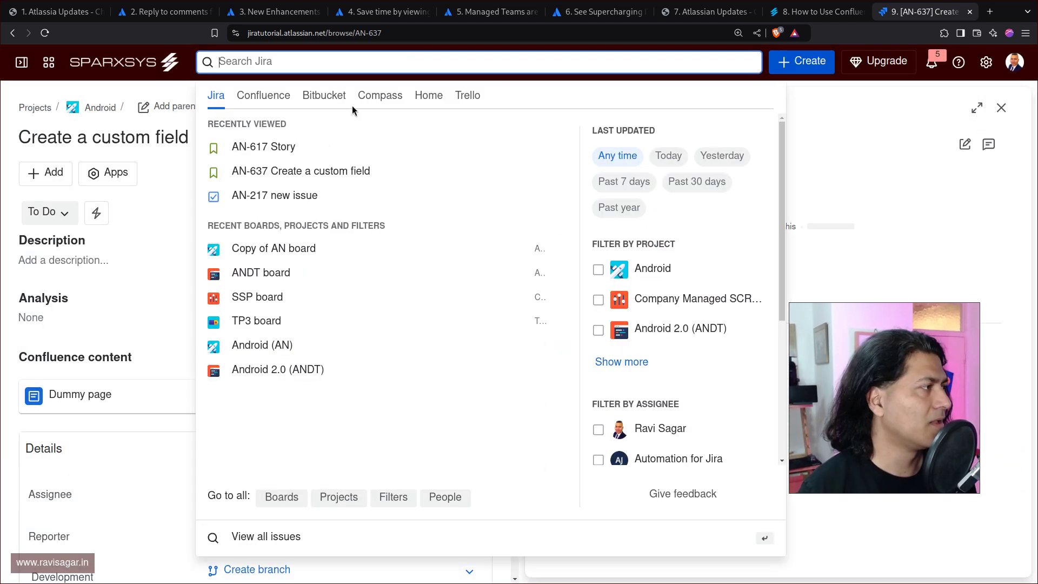
{"action": "left_click", "coordinate": [287, 151]}
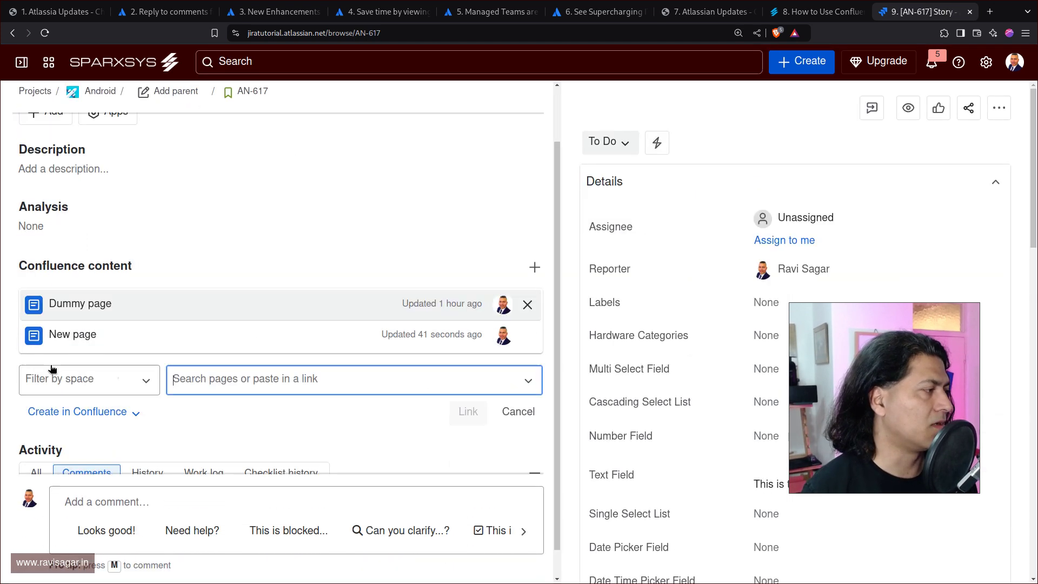
{"action": "left_click", "coordinate": [69, 306]}
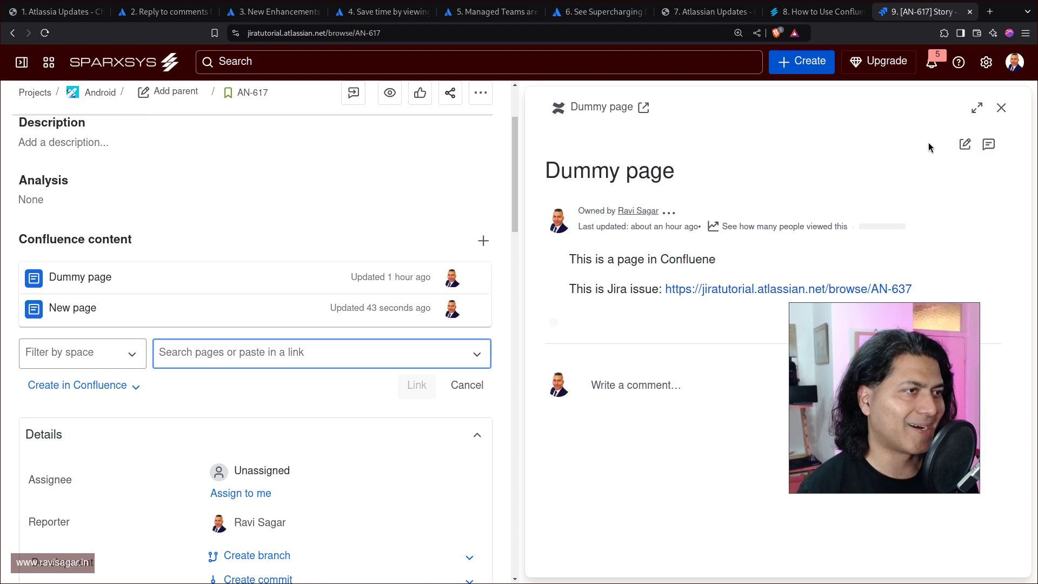
{"action": "left_click", "coordinate": [977, 108]}
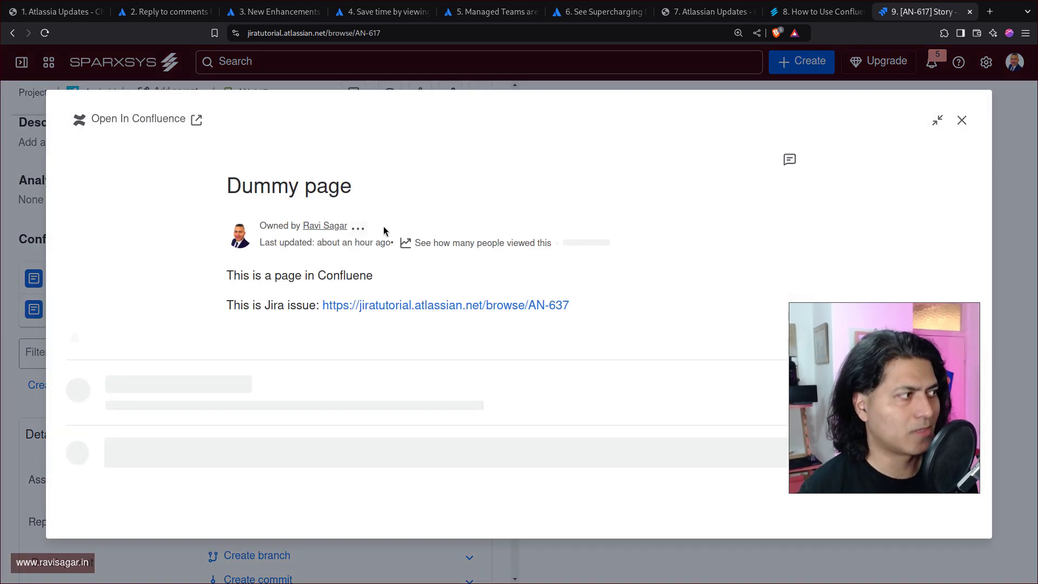
{"action": "left_click", "coordinate": [933, 126]}
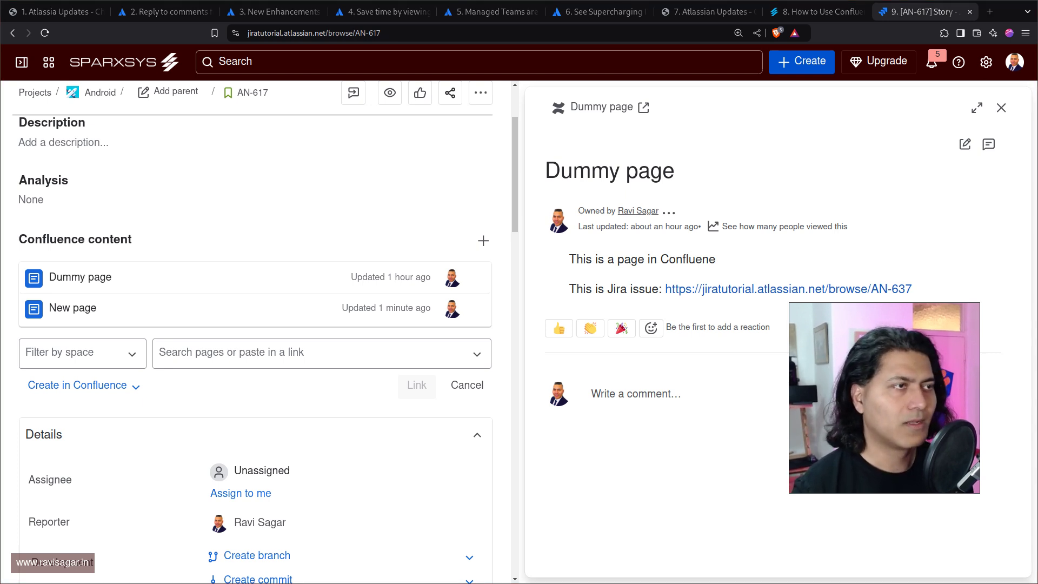
Close the Jira issue and read the introduction of the Community article on Managed Teams for Premium and Enterprise customers
{"action": "left_click", "coordinate": [972, 12]}
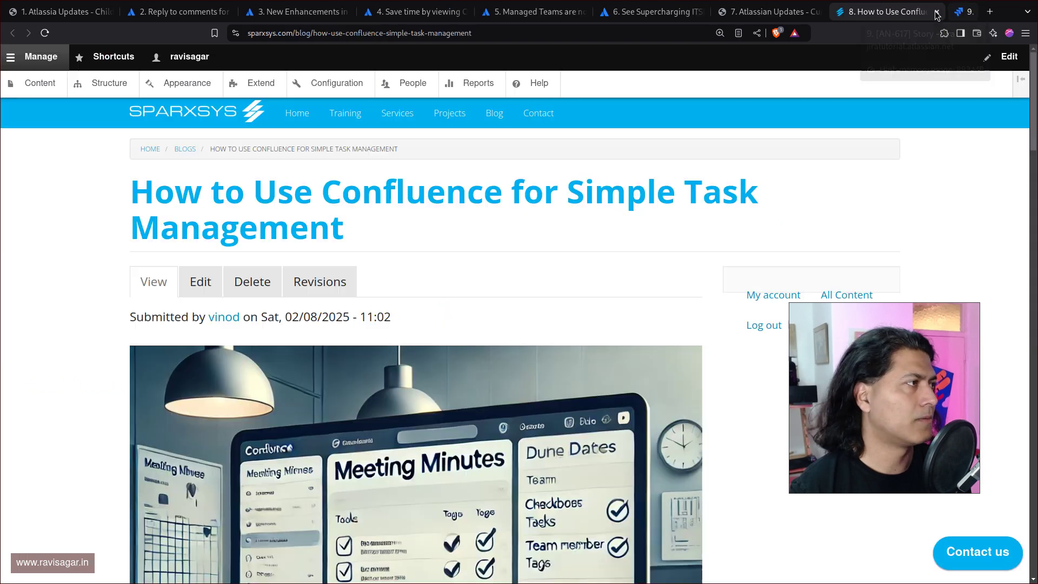
{"action": "left_click", "coordinate": [410, 16]}
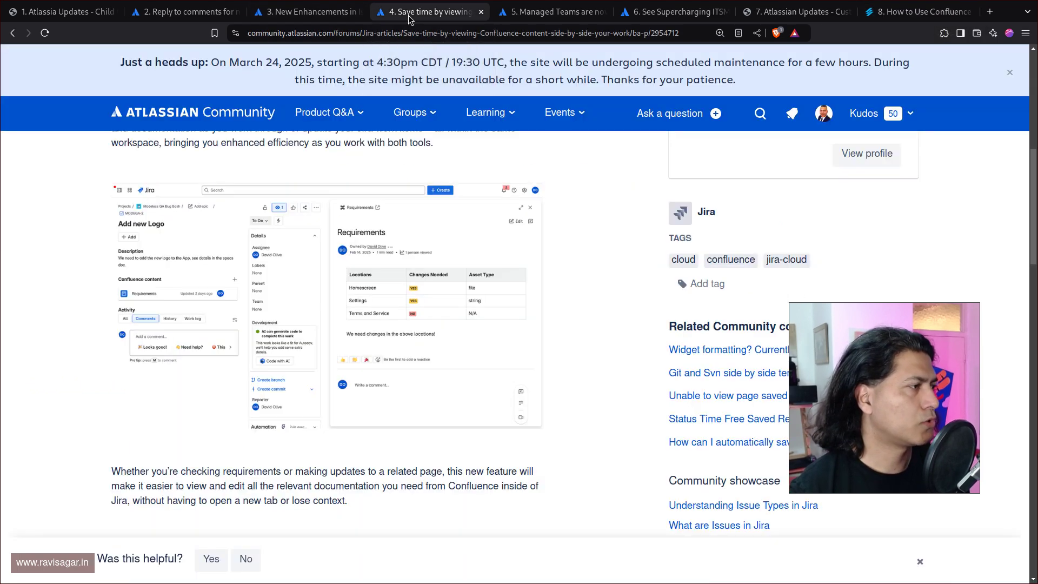
{"action": "left_click", "coordinate": [535, 11]}
{"action": "scroll", "coordinate": [530, 288], "scroll_direction": "down", "scroll_amount": 2}
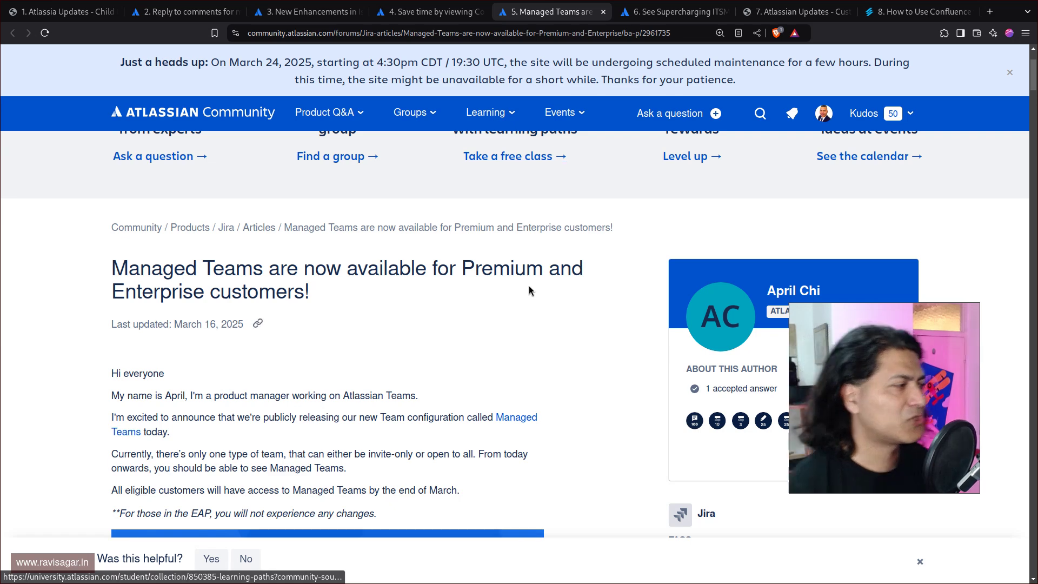
{"action": "scroll", "coordinate": [529, 290], "scroll_direction": "down", "scroll_amount": 2}
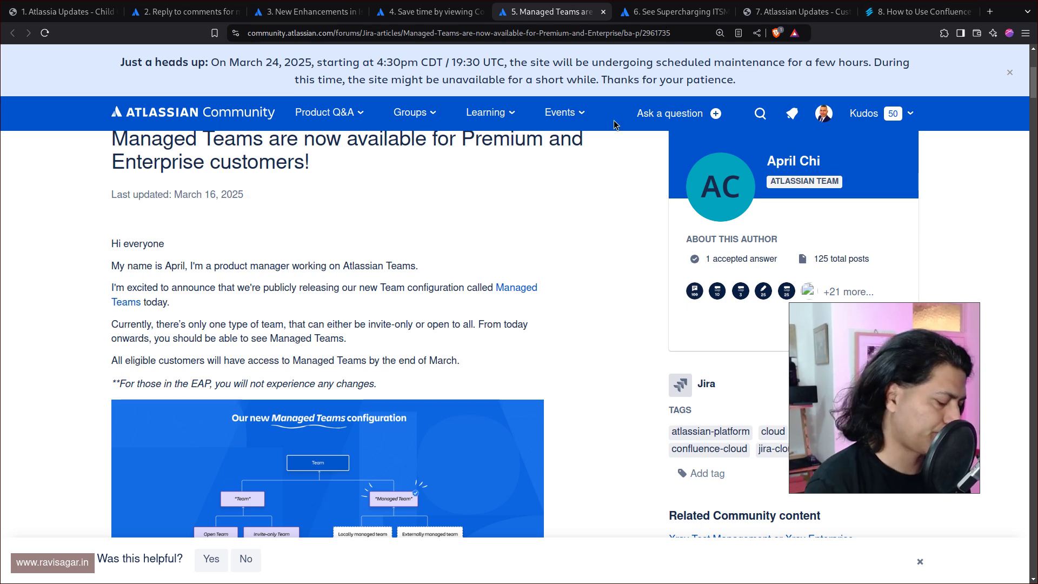
Open jiratutorial.atlassian.net in a new browser tab and go to its People and teams page
{"action": "key", "text": "ctrl+t"}
{"action": "type", "text": "jiratutorial.atlassian.net"}
{"action": "key", "text": "Return"}
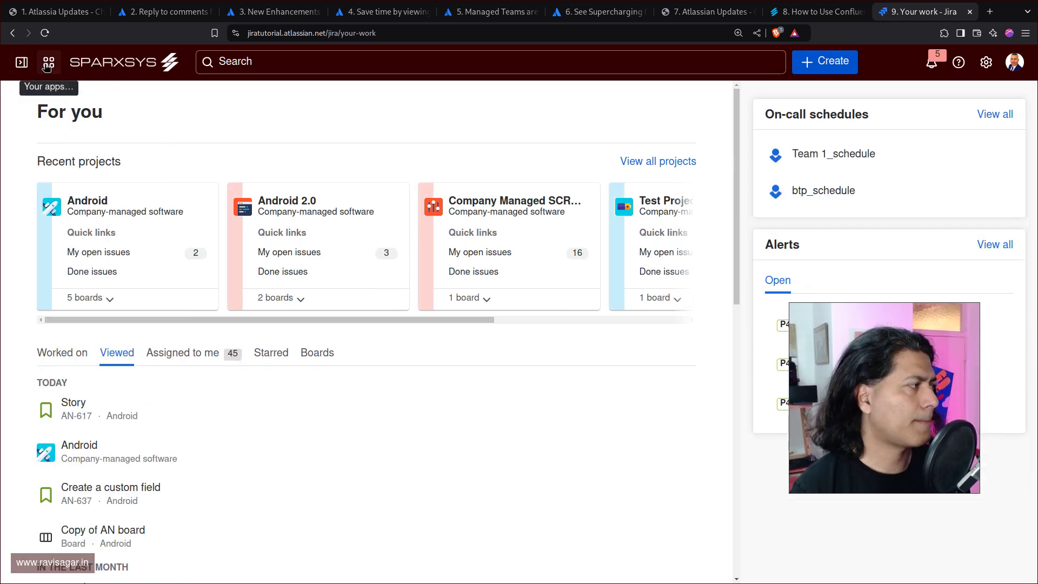
{"action": "mouse_move", "coordinate": [22, 62]}
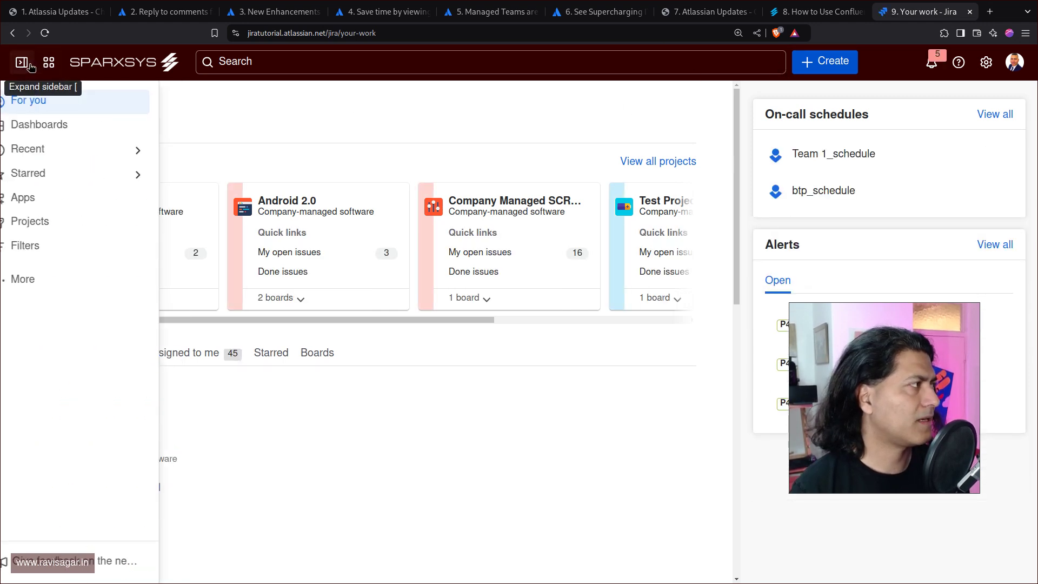
{"action": "left_click", "coordinate": [43, 279]}
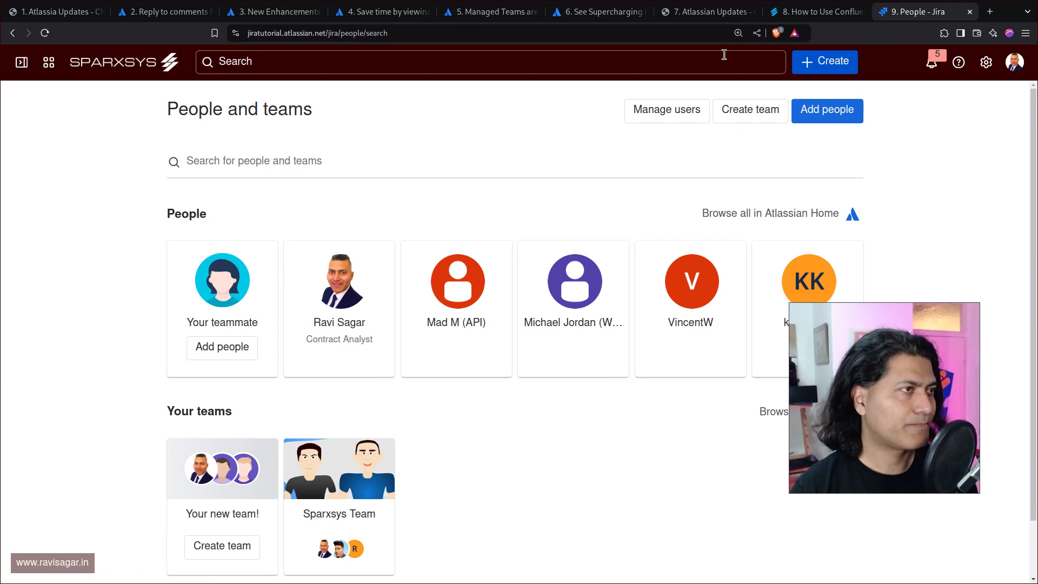
Return to the Managed Teams article and read through what Managed Teams are and how to create them
{"action": "left_click", "coordinate": [476, 13]}
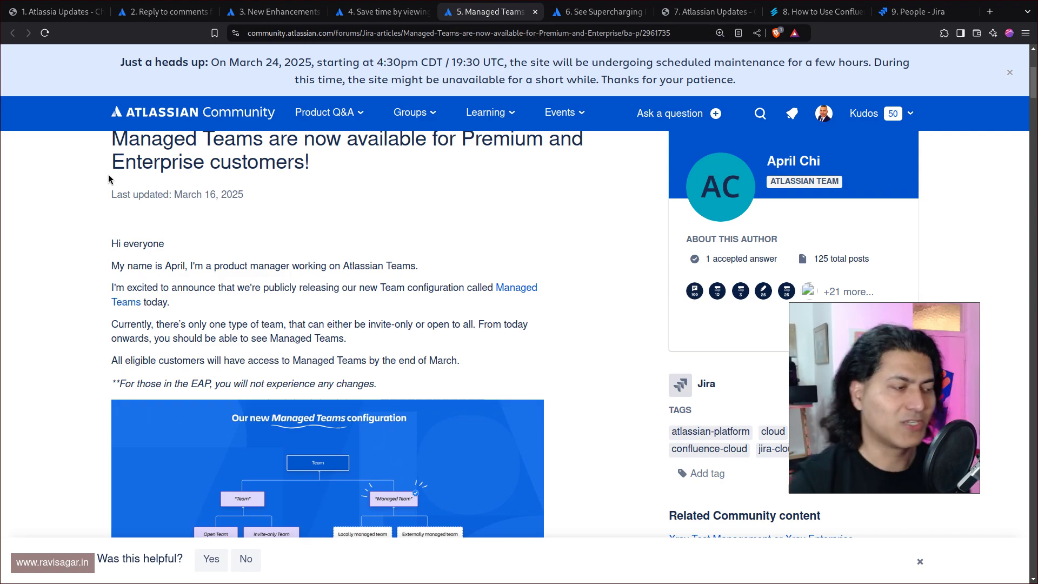
{"action": "scroll", "coordinate": [393, 305], "scroll_direction": "down", "scroll_amount": 15}
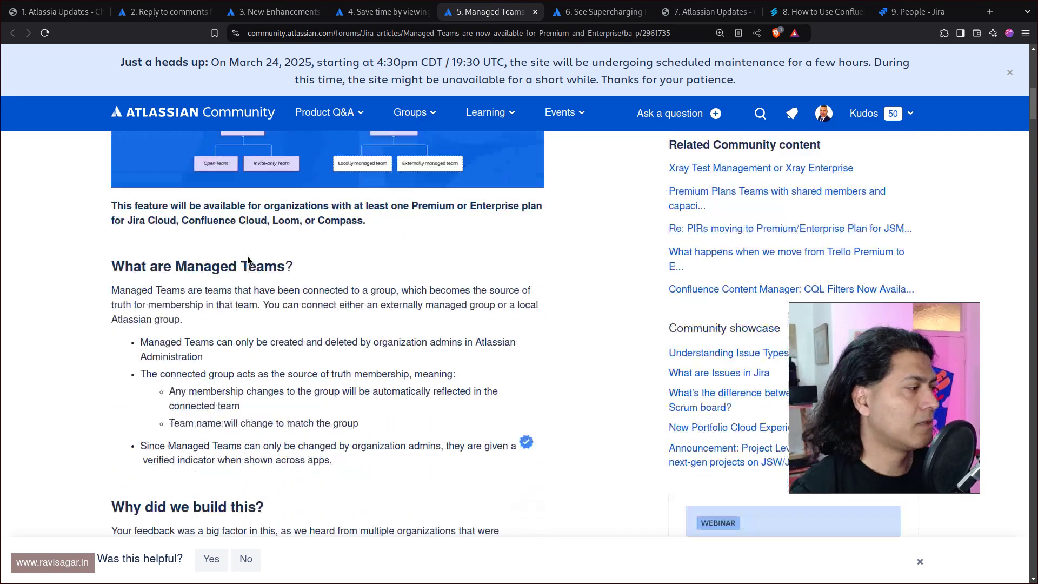
{"action": "scroll", "coordinate": [393, 305], "scroll_direction": "down", "scroll_amount": 10}
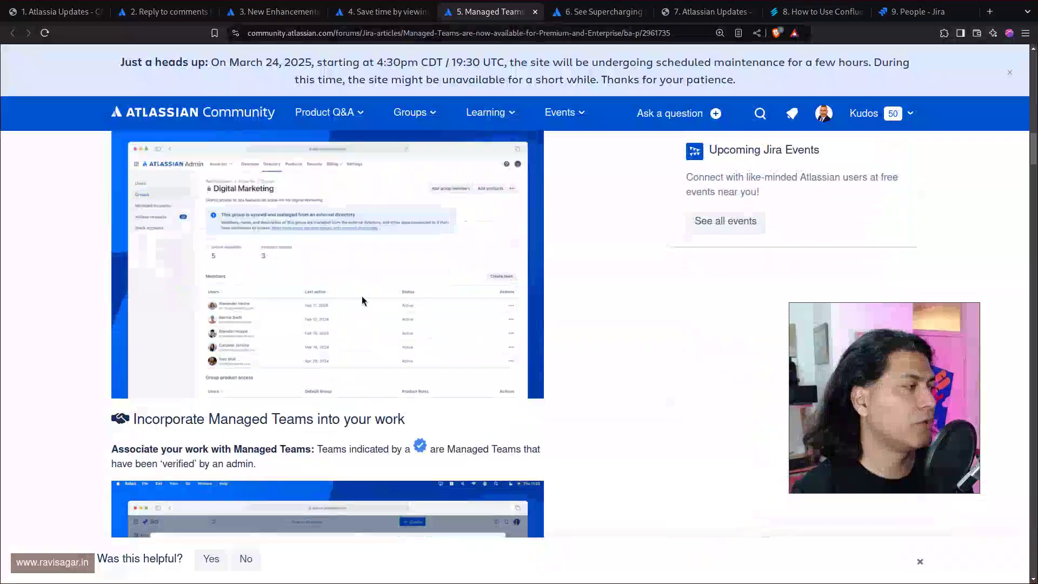
Enlarge the article's Digital Marketing group animation, watch how a team is connected, close it and review the creation instructions
{"action": "left_click", "coordinate": [350, 307]}
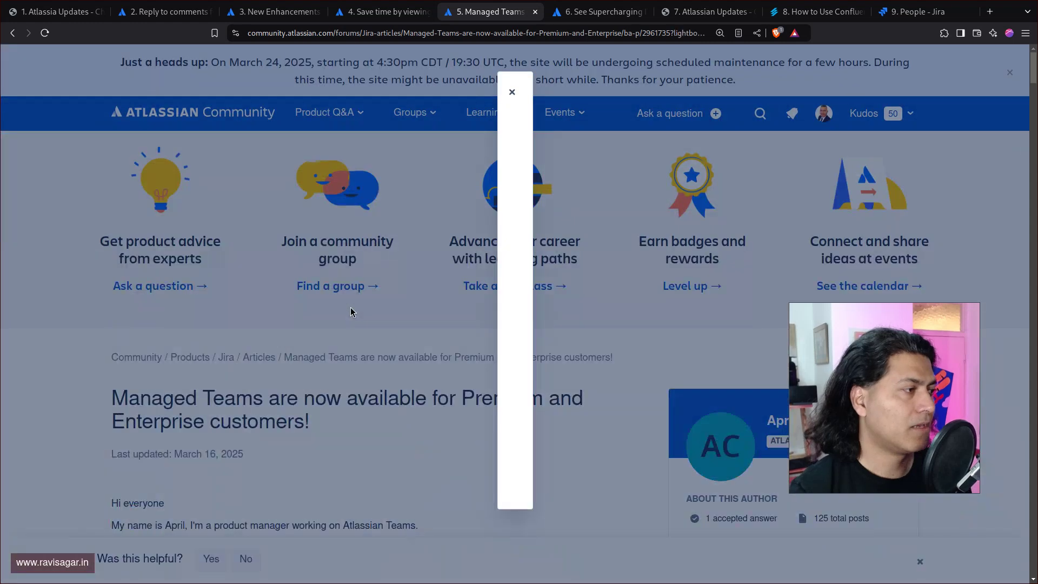
{"action": "scroll", "coordinate": [680, 310], "scroll_direction": "down", "scroll_amount": 1}
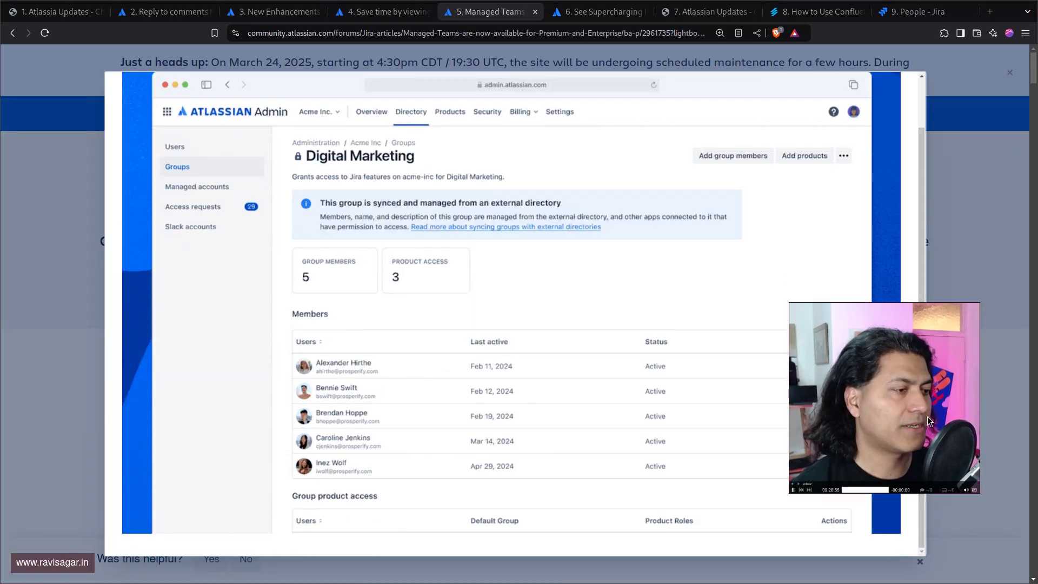
{"action": "left_click_drag", "start_coordinate": [973, 413], "coordinate": [1008, 188]}
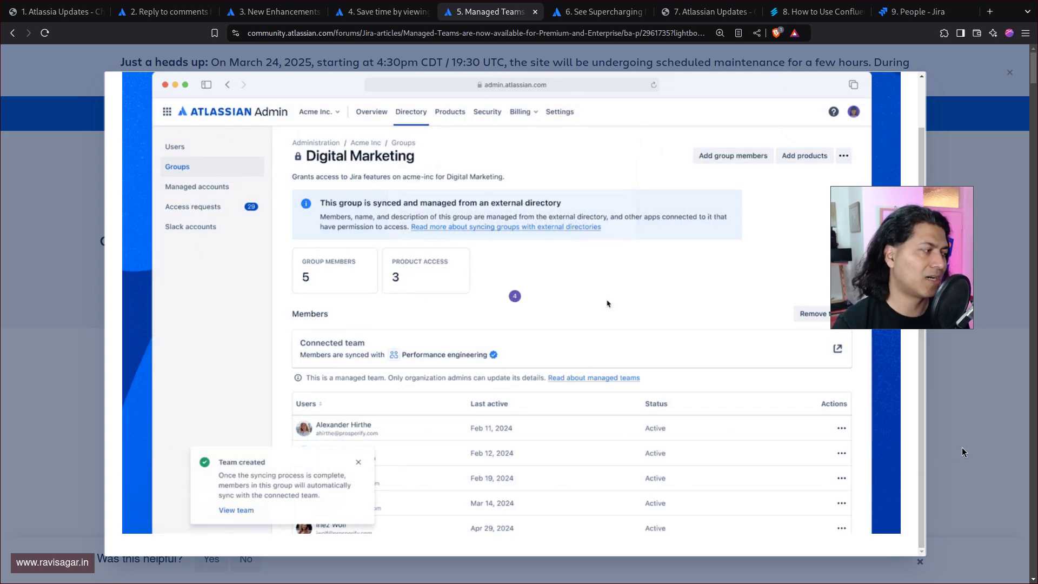
{"action": "left_click", "coordinate": [964, 452]}
{"action": "scroll", "coordinate": [303, 433], "scroll_direction": "up", "scroll_amount": 15}
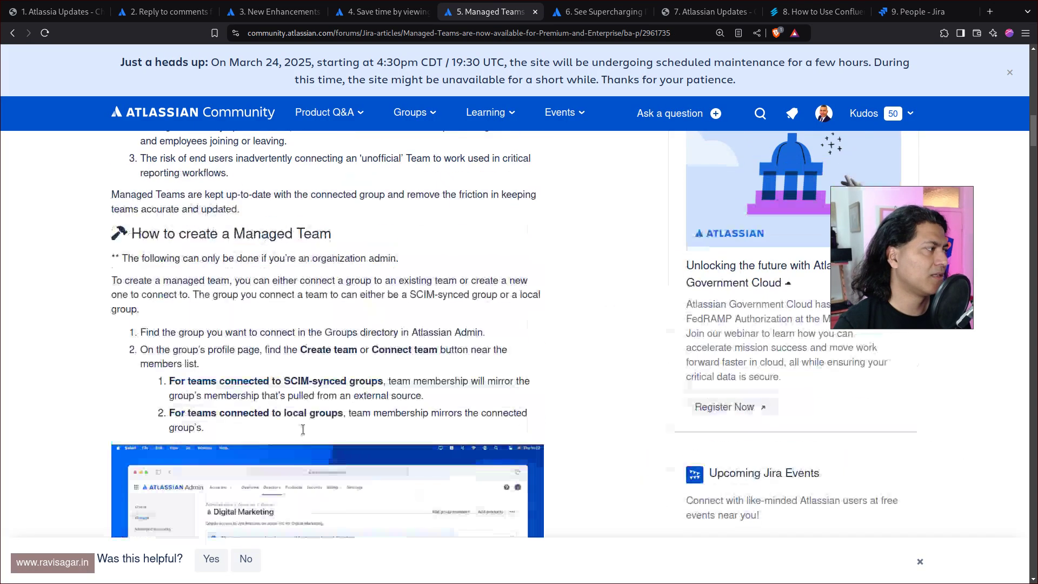
Reread the Managed Teams article's introduction, team configuration diagram and explanation of what Managed Teams are
{"action": "scroll", "coordinate": [303, 429], "scroll_direction": "up", "scroll_amount": 3}
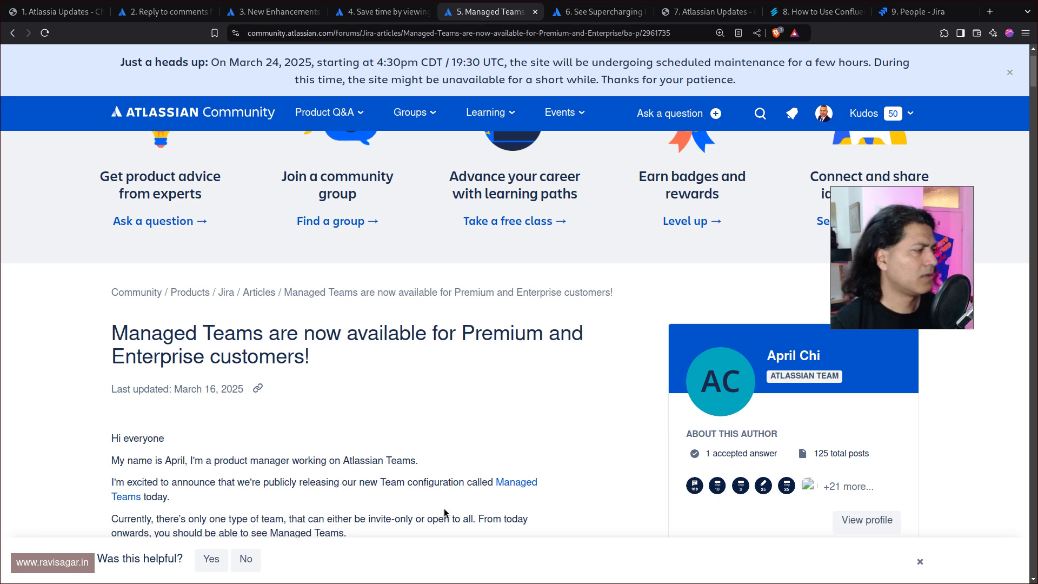
{"action": "scroll", "coordinate": [444, 512], "scroll_direction": "down", "scroll_amount": 3}
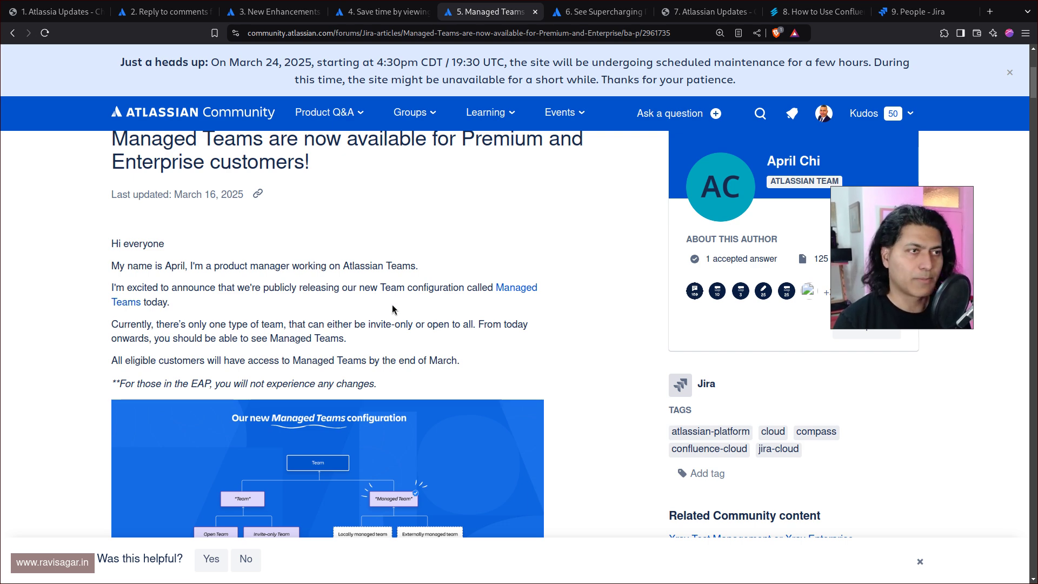
{"action": "scroll", "coordinate": [391, 304], "scroll_direction": "down", "scroll_amount": 5}
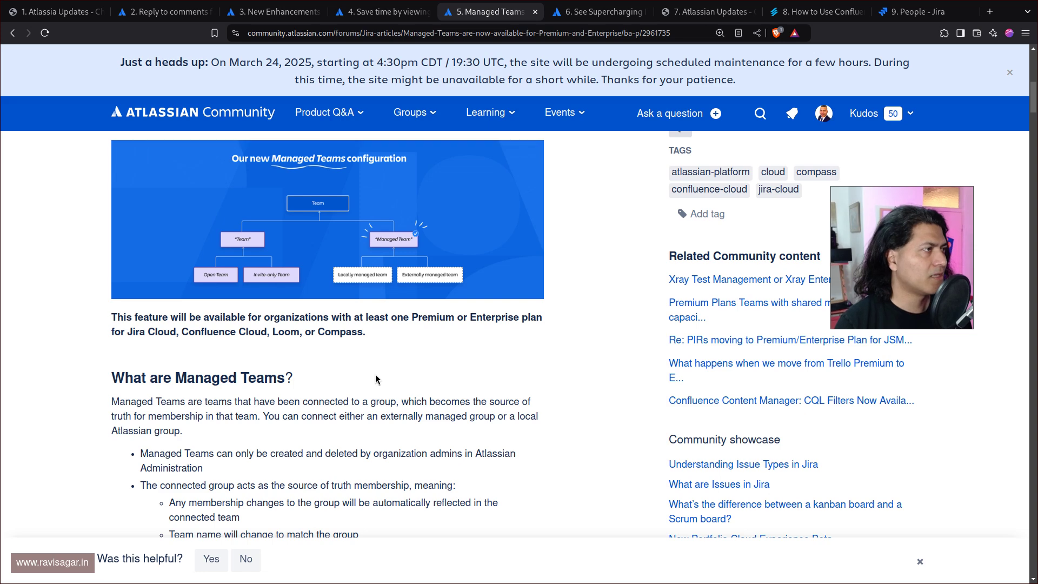
Switch to the Supercharging ITSM/ESM with Jira + Apps event page, enlarge it to 110%, and review its description, speaker, moderator and venue
{"action": "key", "text": "ctrl+Tab"}
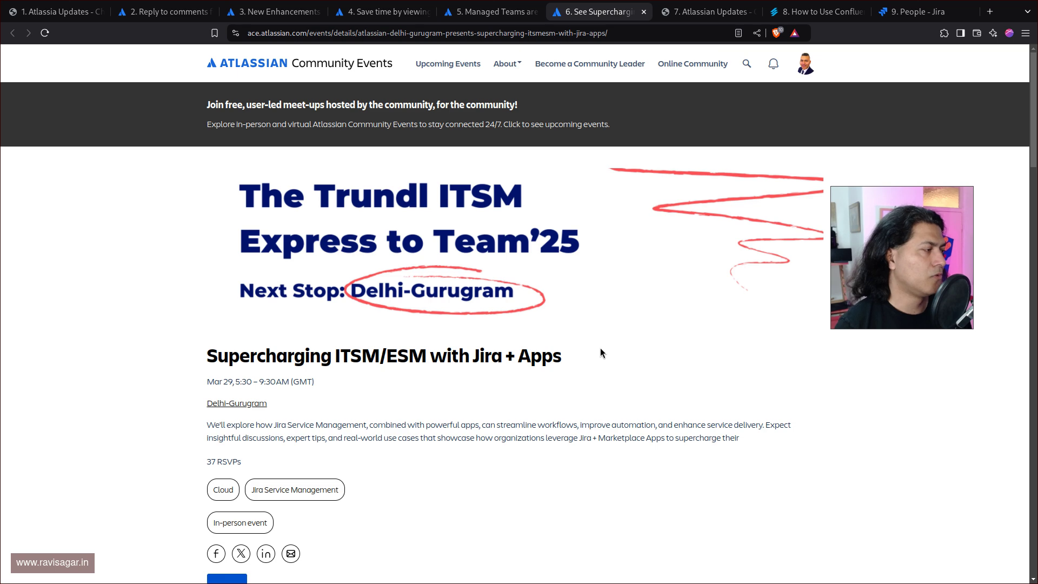
{"action": "scroll", "coordinate": [601, 349], "scroll_direction": "down", "scroll_amount": 3}
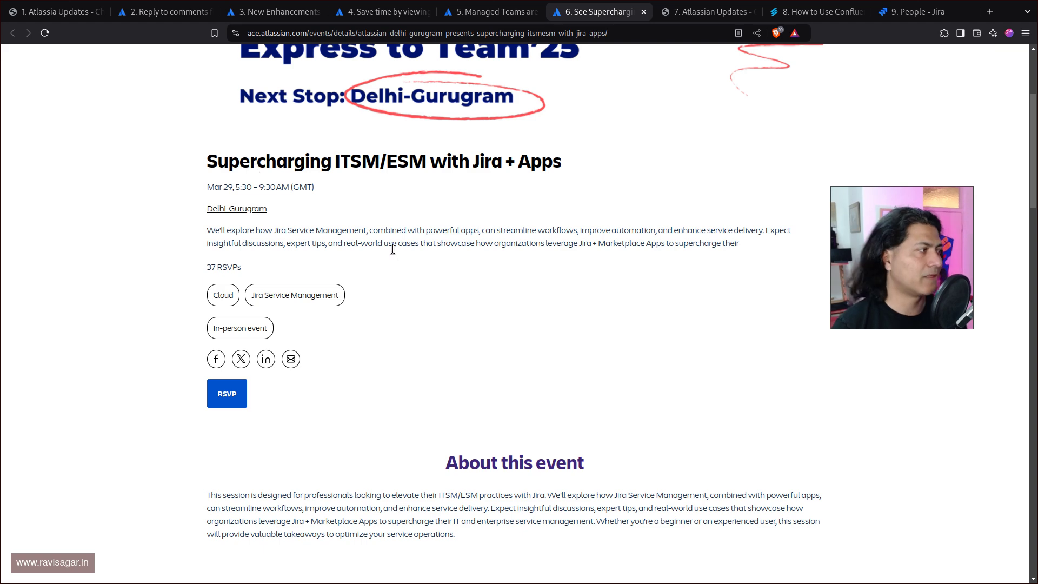
{"action": "key", "text": "ctrl+plus"}
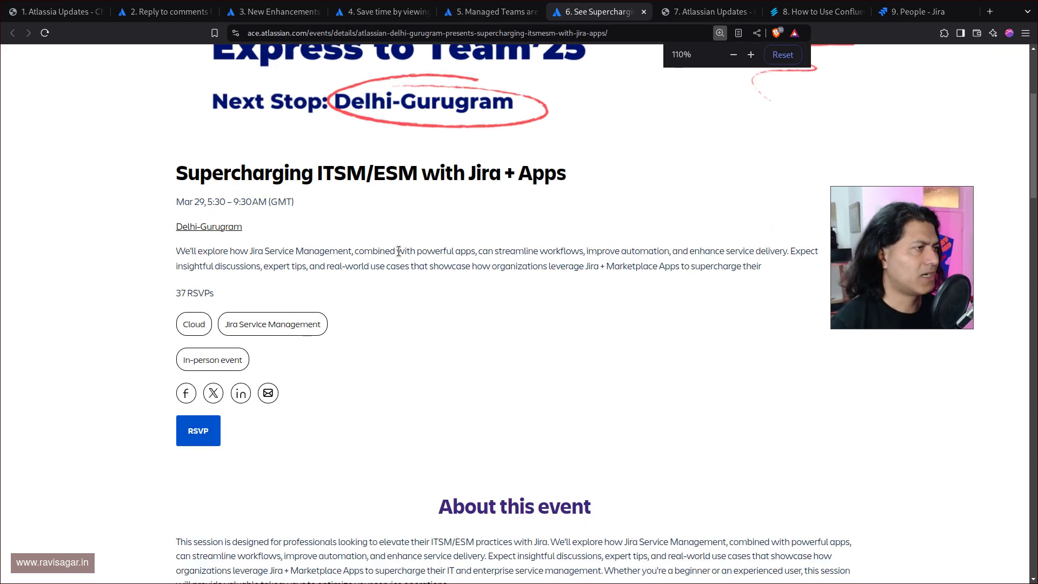
{"action": "scroll", "coordinate": [507, 304], "scroll_direction": "down", "scroll_amount": 4}
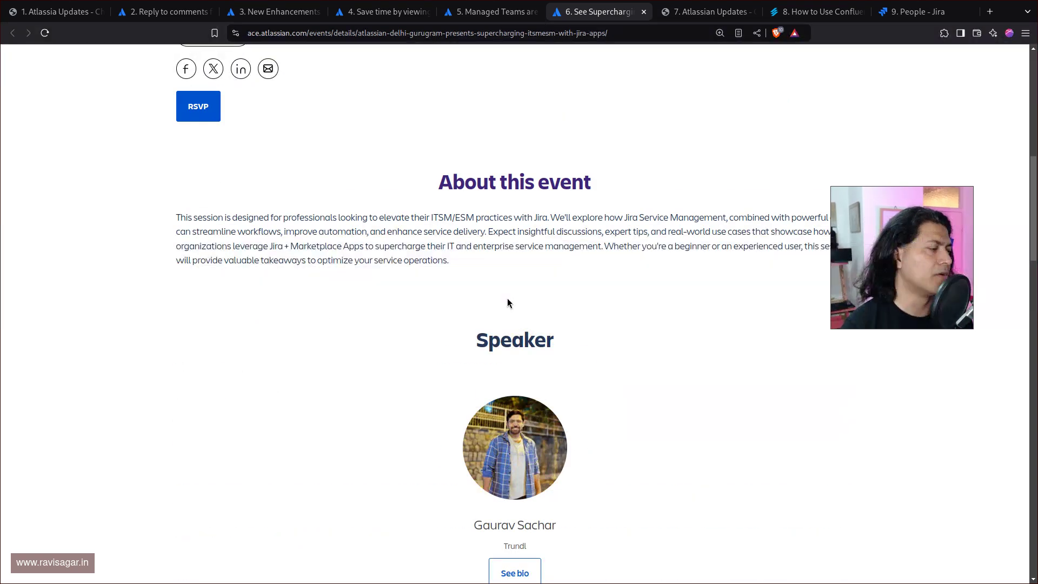
{"action": "scroll", "coordinate": [507, 303], "scroll_direction": "down", "scroll_amount": 6}
{"action": "scroll", "coordinate": [567, 325], "scroll_direction": "down", "scroll_amount": 6}
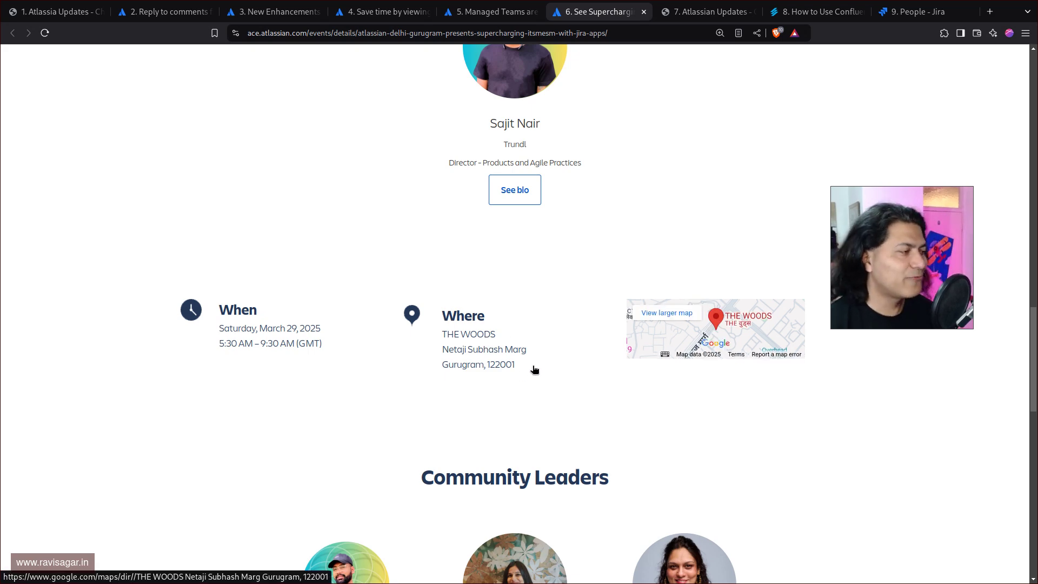
{"action": "scroll", "coordinate": [530, 362], "scroll_direction": "up", "scroll_amount": 5}
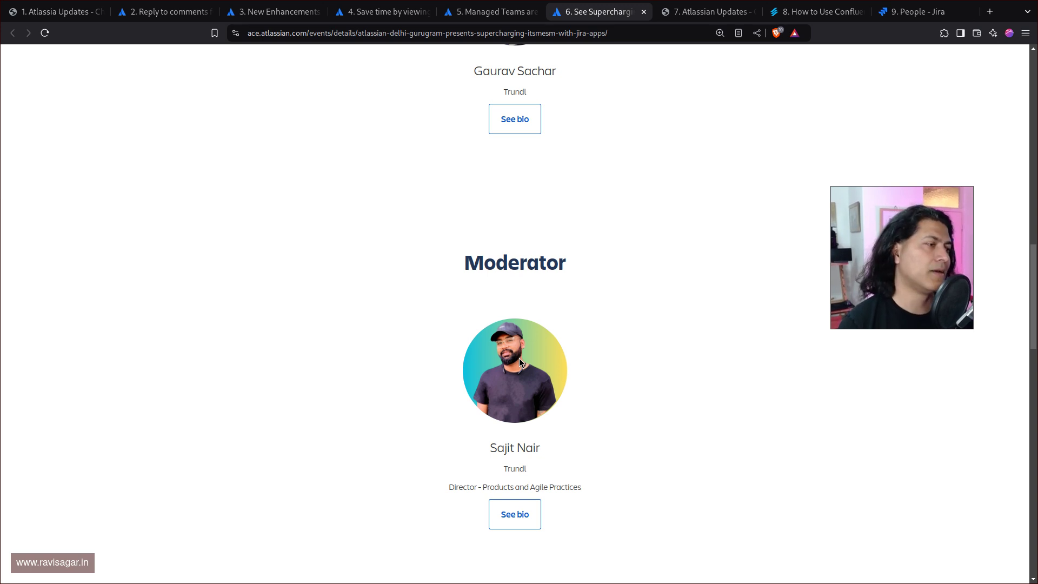
{"action": "scroll", "coordinate": [519, 358], "scroll_direction": "down", "scroll_amount": 1}
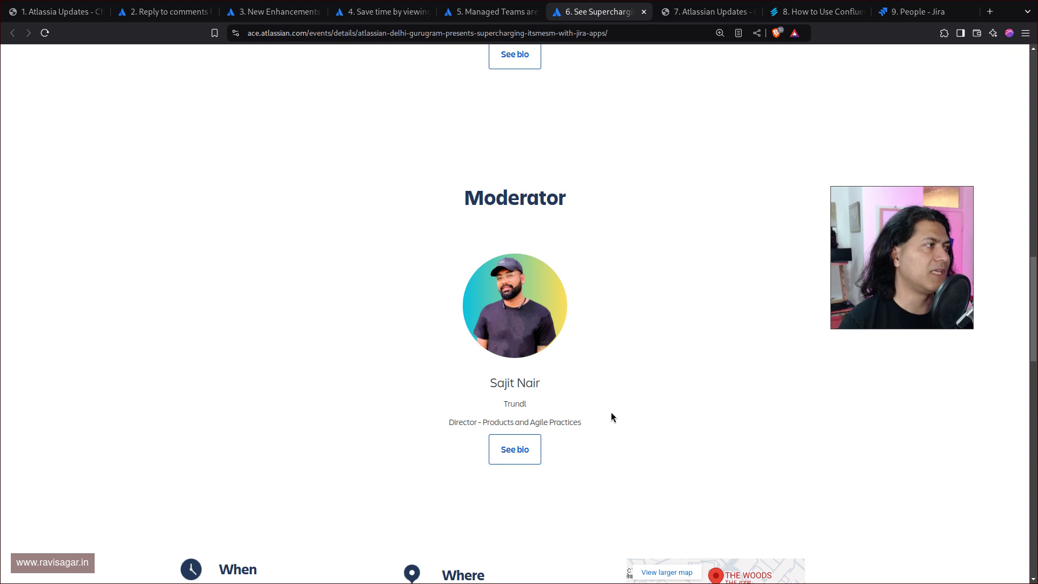
Recheck the ITSM/ESM event's summary, date and location details, and return to the event banner
{"action": "scroll", "coordinate": [606, 416], "scroll_direction": "up", "scroll_amount": 12}
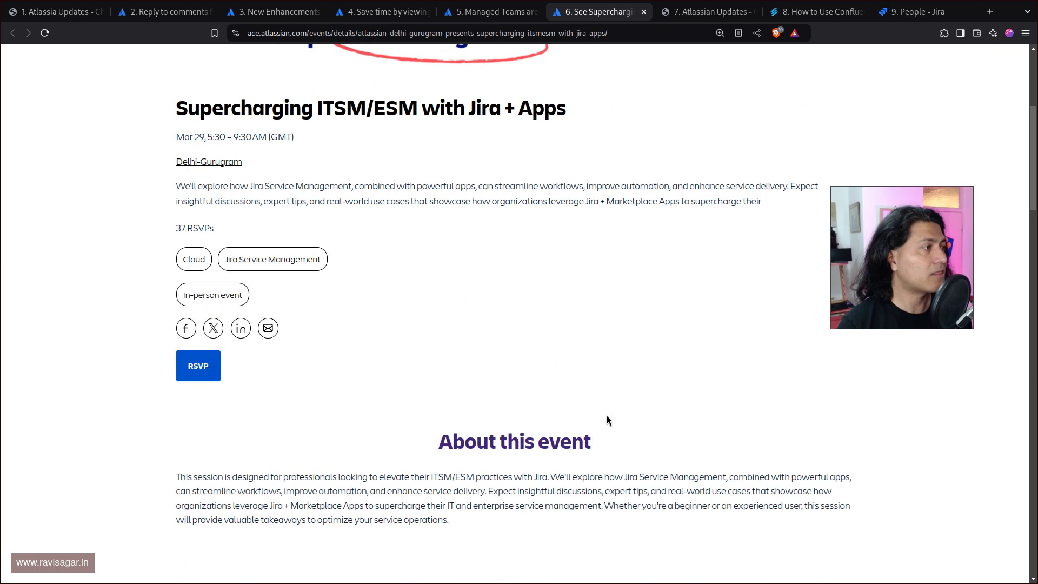
{"action": "scroll", "coordinate": [607, 415], "scroll_direction": "down", "scroll_amount": 12}
{"action": "scroll", "coordinate": [607, 415], "scroll_direction": "down", "scroll_amount": 3}
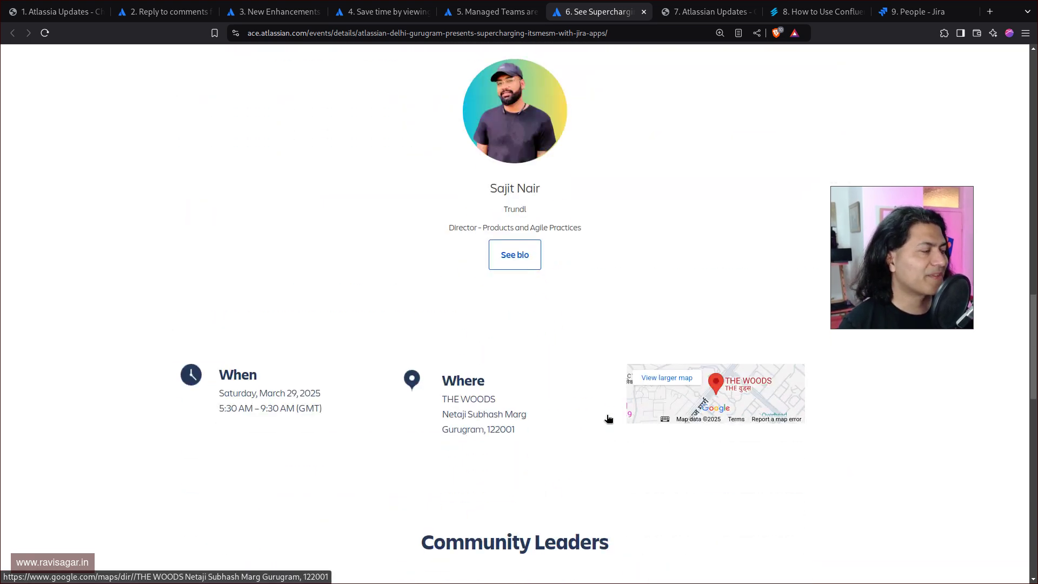
{"action": "left_click_drag", "start_coordinate": [513, 429], "coordinate": [461, 410]}
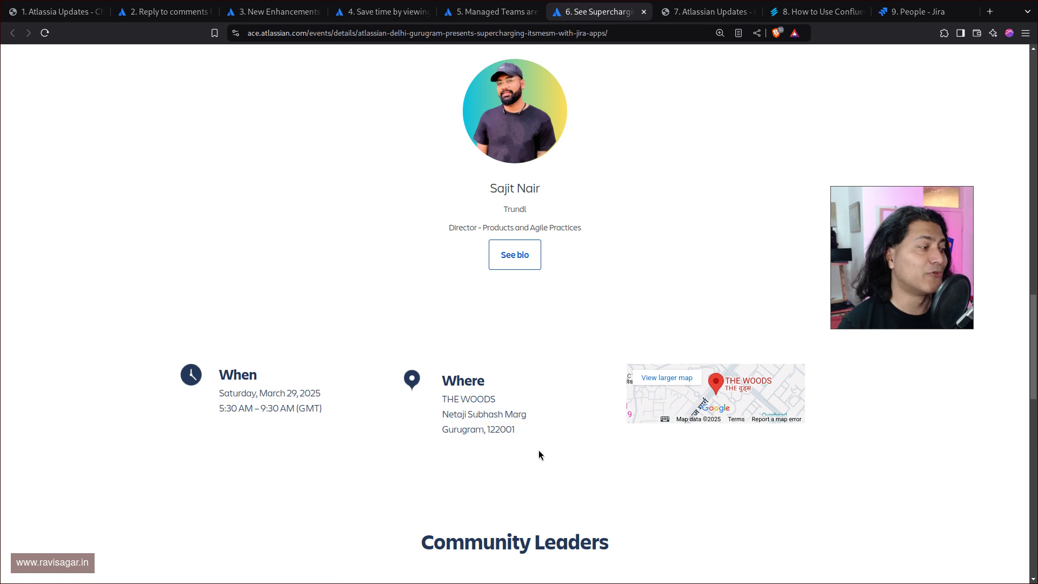
{"action": "scroll", "coordinate": [553, 491], "scroll_direction": "up", "scroll_amount": 5}
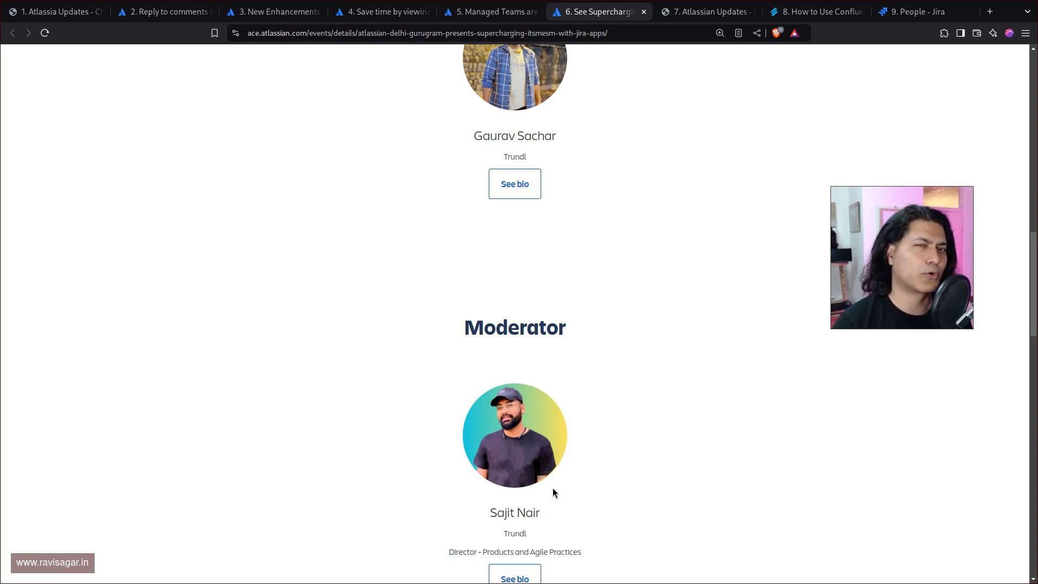
{"action": "scroll", "coordinate": [550, 486], "scroll_direction": "up", "scroll_amount": 6}
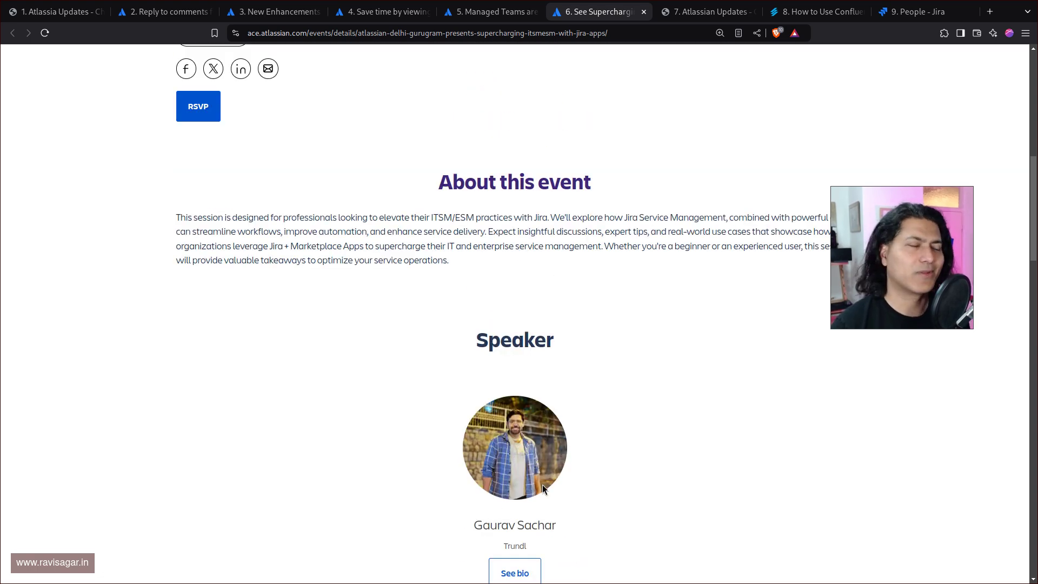
{"action": "scroll", "coordinate": [541, 481], "scroll_direction": "up", "scroll_amount": 6}
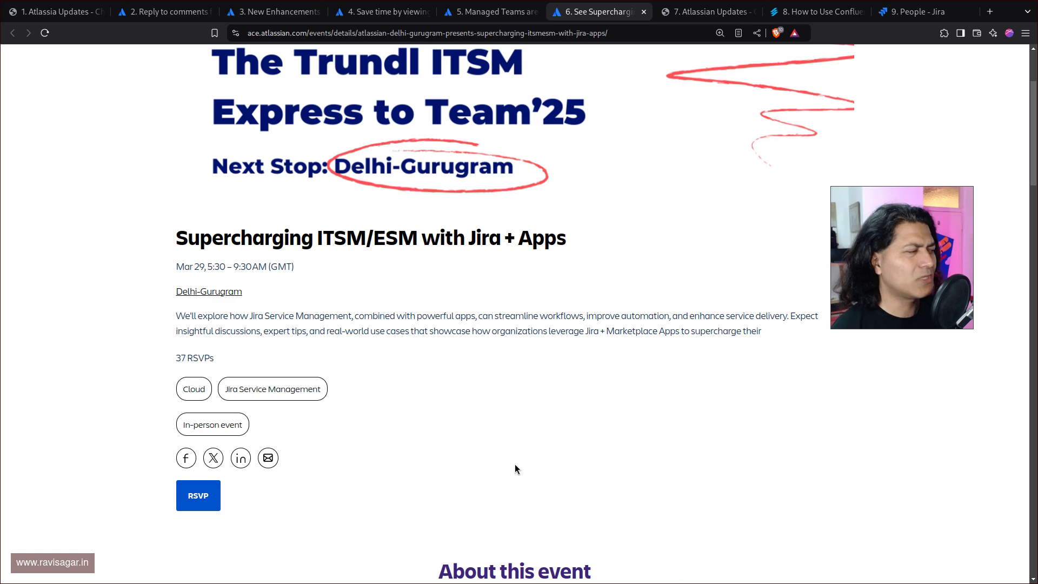
{"action": "scroll", "coordinate": [514, 469], "scroll_direction": "up", "scroll_amount": 3}
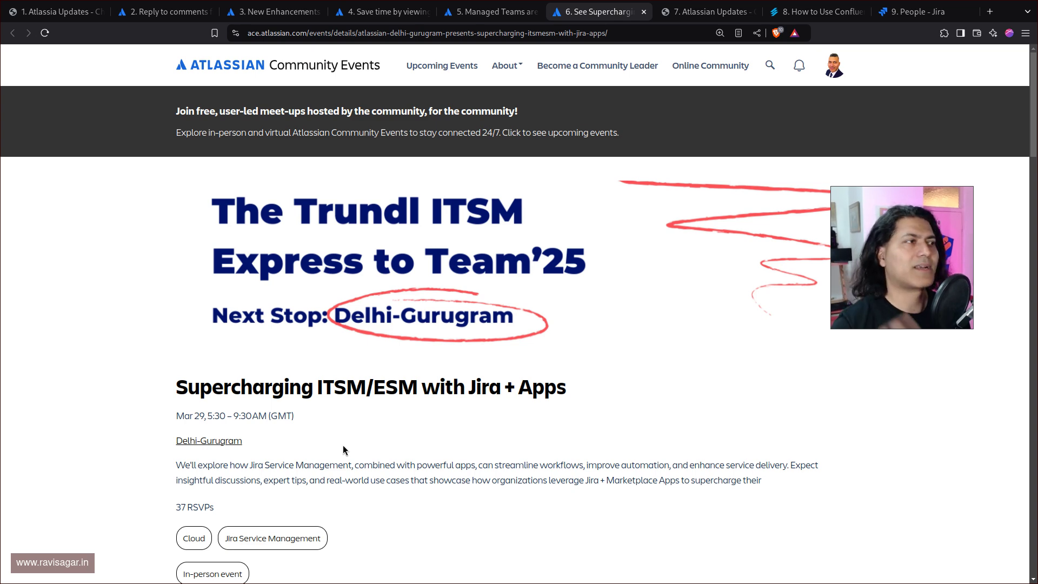
Switch to the Atlassian Updates - Custom Project Templates in Jira video page and look over its video and description
{"action": "key", "text": "ctrl+Tab"}
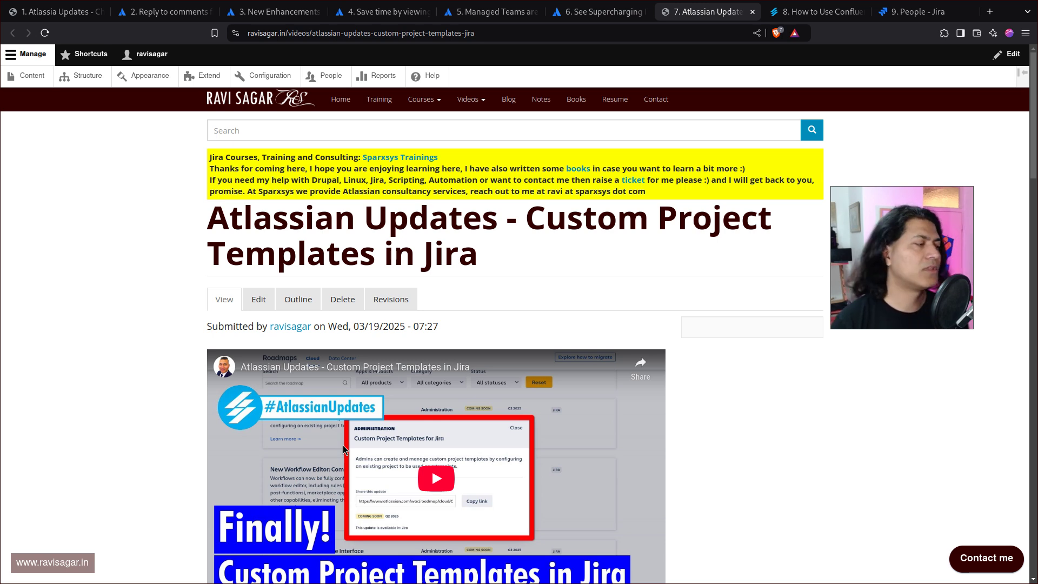
{"action": "scroll", "coordinate": [389, 442], "scroll_direction": "down", "scroll_amount": 2}
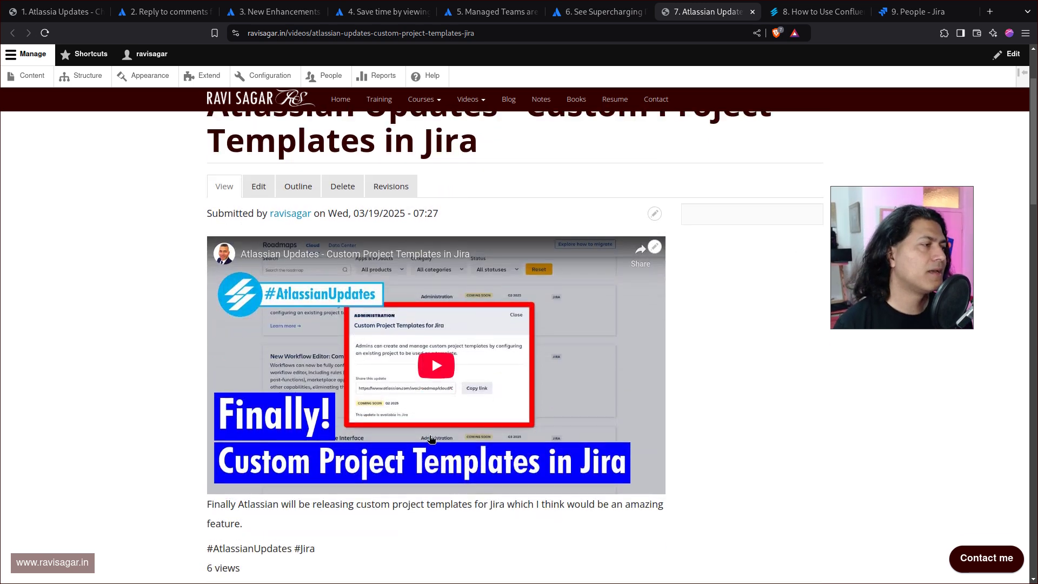
{"action": "scroll", "coordinate": [431, 439], "scroll_direction": "up", "scroll_amount": 2}
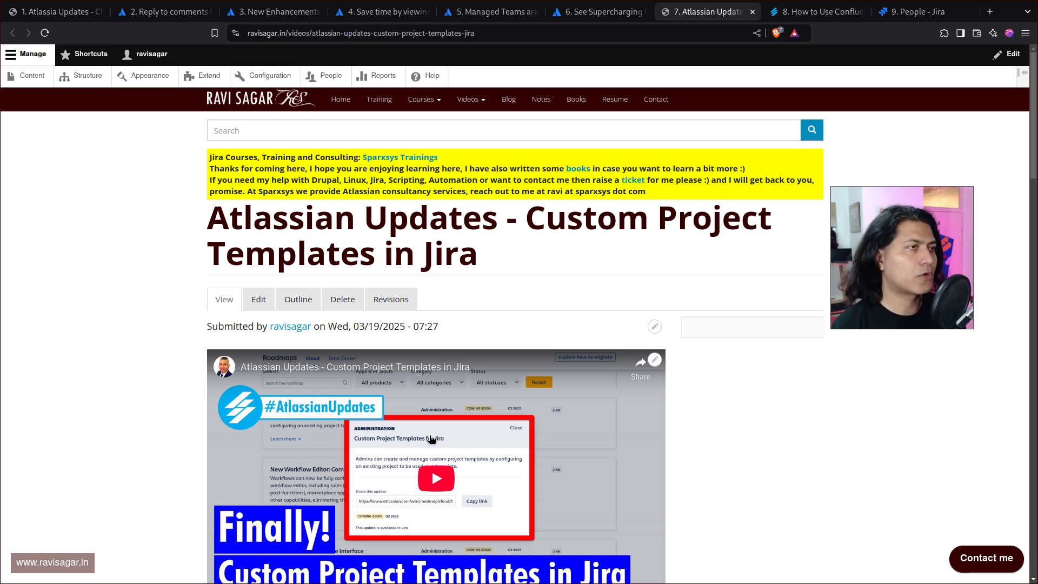
Read the Sparxsys blog post on using Confluence for simple task management, and return to the Atlassian updates overview page on child comments and Managed Teams
{"action": "key", "text": "ctrl+Tab"}
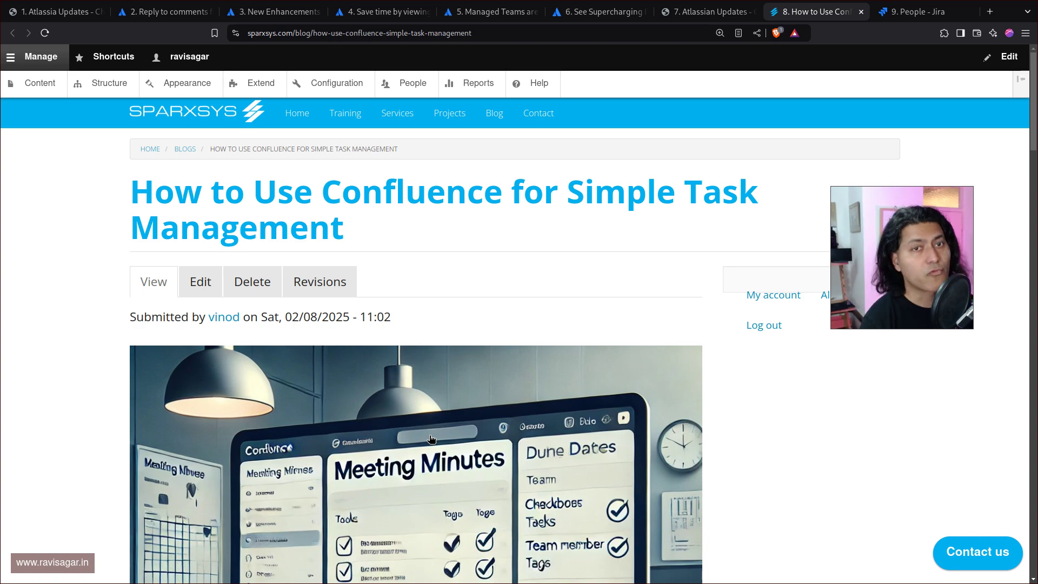
{"action": "scroll", "coordinate": [431, 439], "scroll_direction": "down", "scroll_amount": 8}
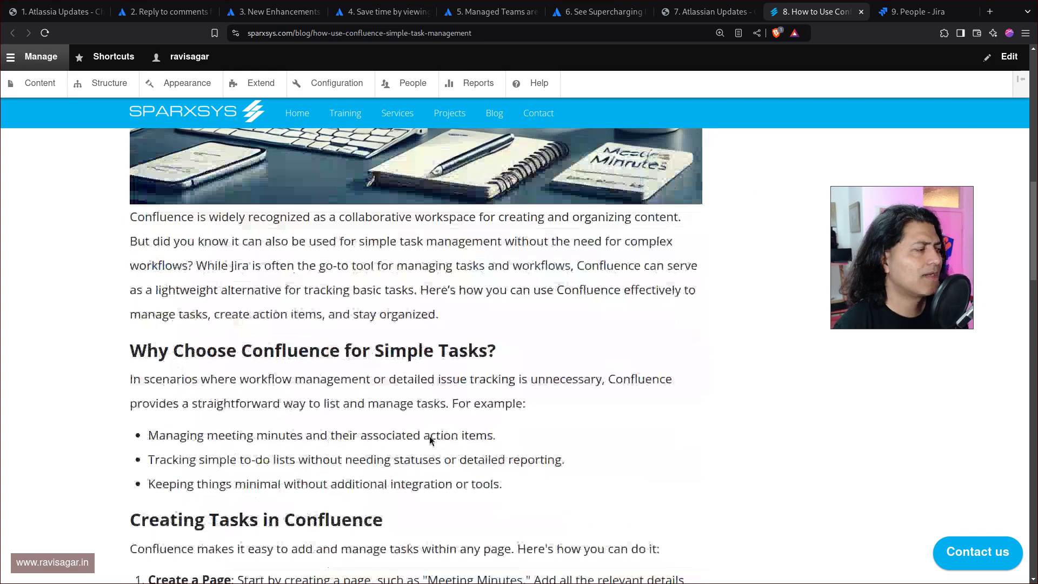
{"action": "scroll", "coordinate": [428, 436], "scroll_direction": "down", "scroll_amount": 6}
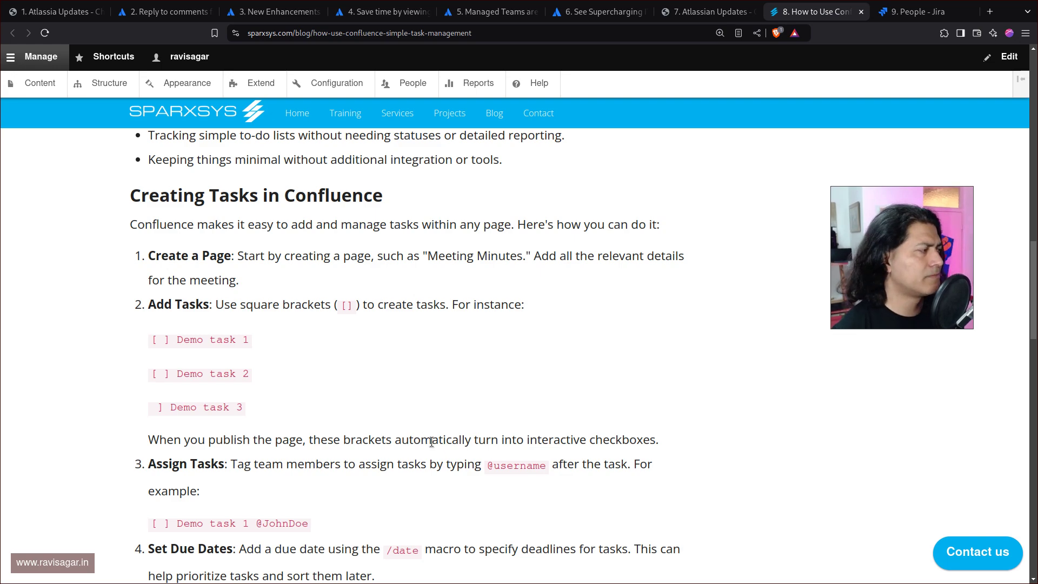
{"action": "scroll", "coordinate": [465, 455], "scroll_direction": "up", "scroll_amount": 15}
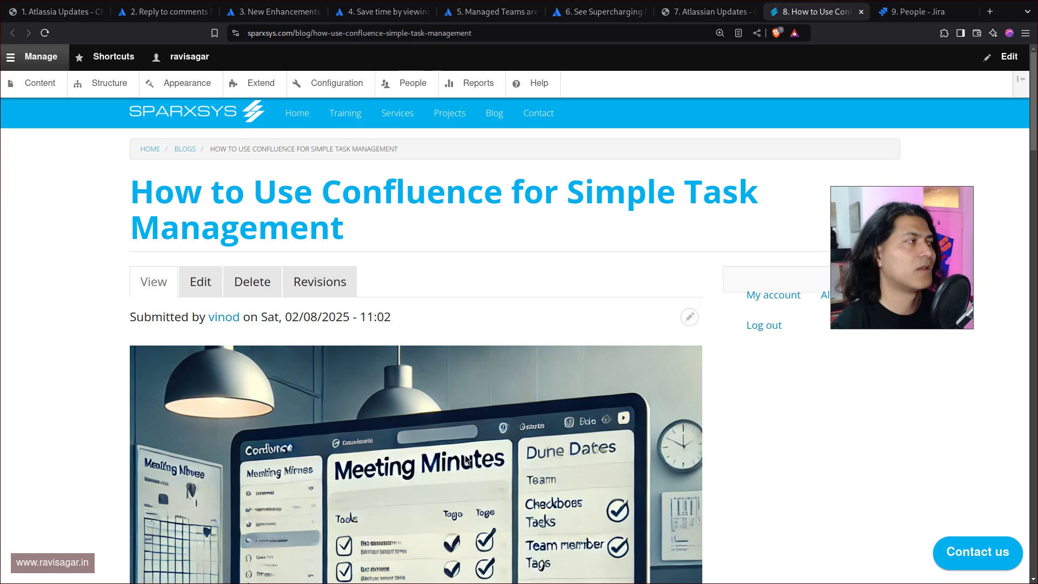
{"action": "key", "text": "ctrl+Tab"}
{"action": "key", "text": "ctrl+Tab"}
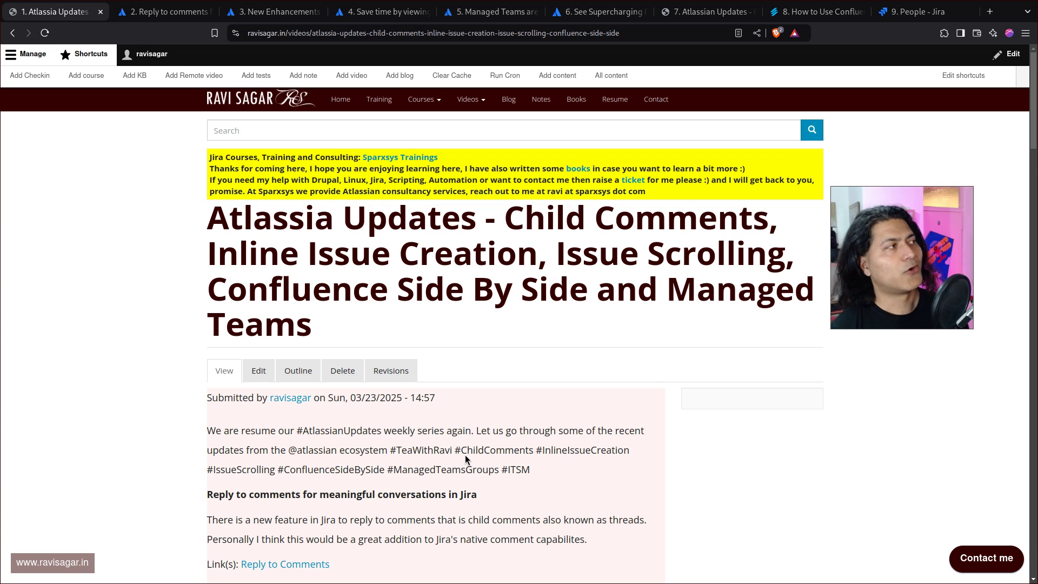